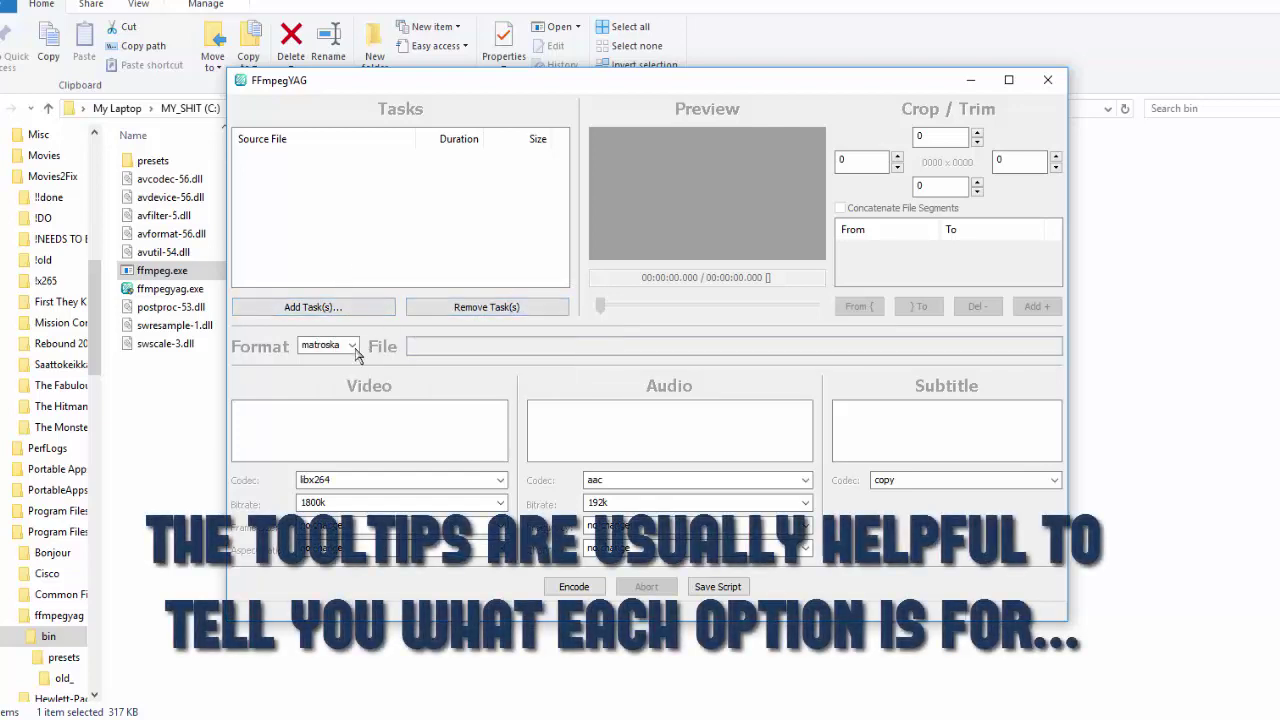
# Step: Review the available output container formats and the crop fields
pyautogui.click(354, 349)
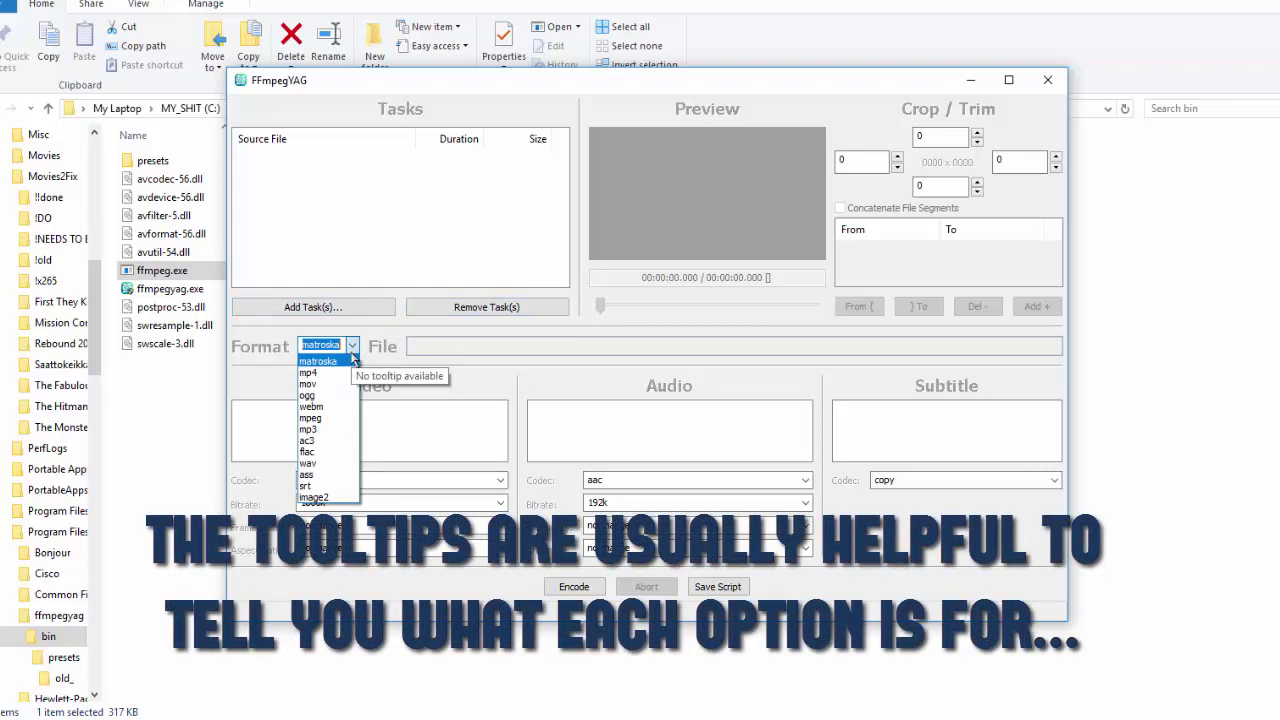
pyautogui.click(352, 350)
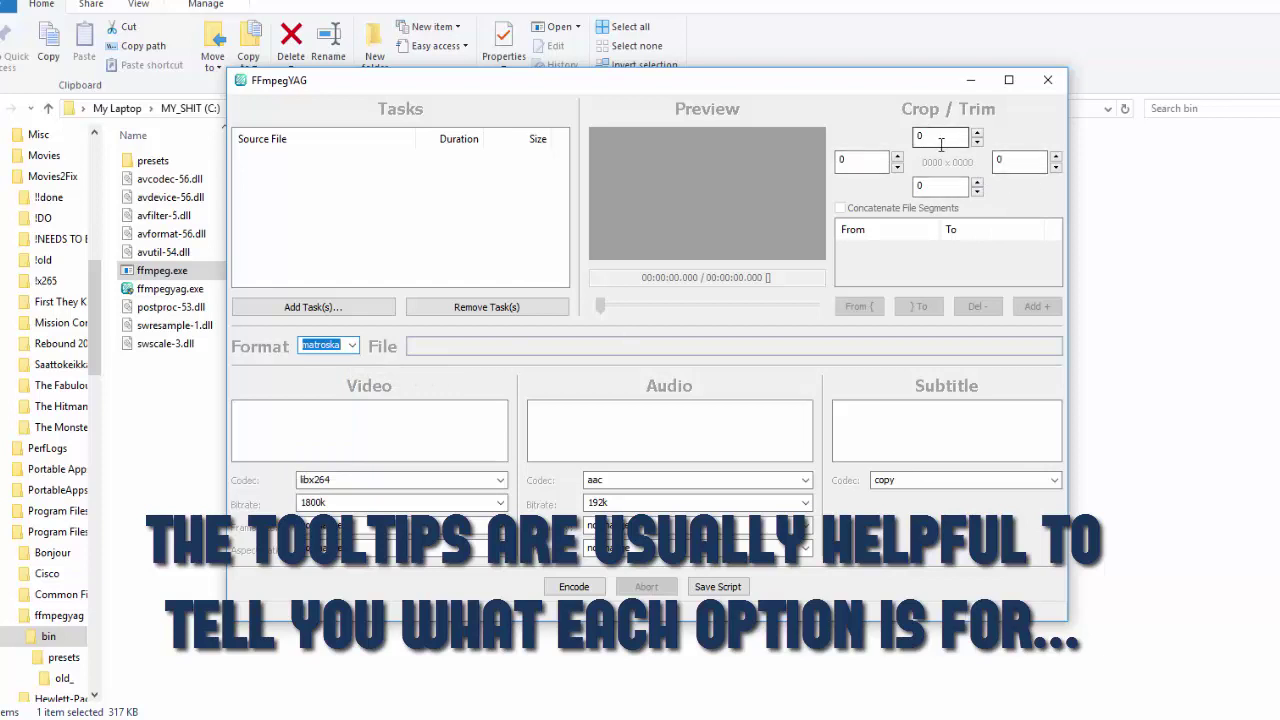
pyautogui.moveTo(938, 141)
pyautogui.moveTo(860, 165)
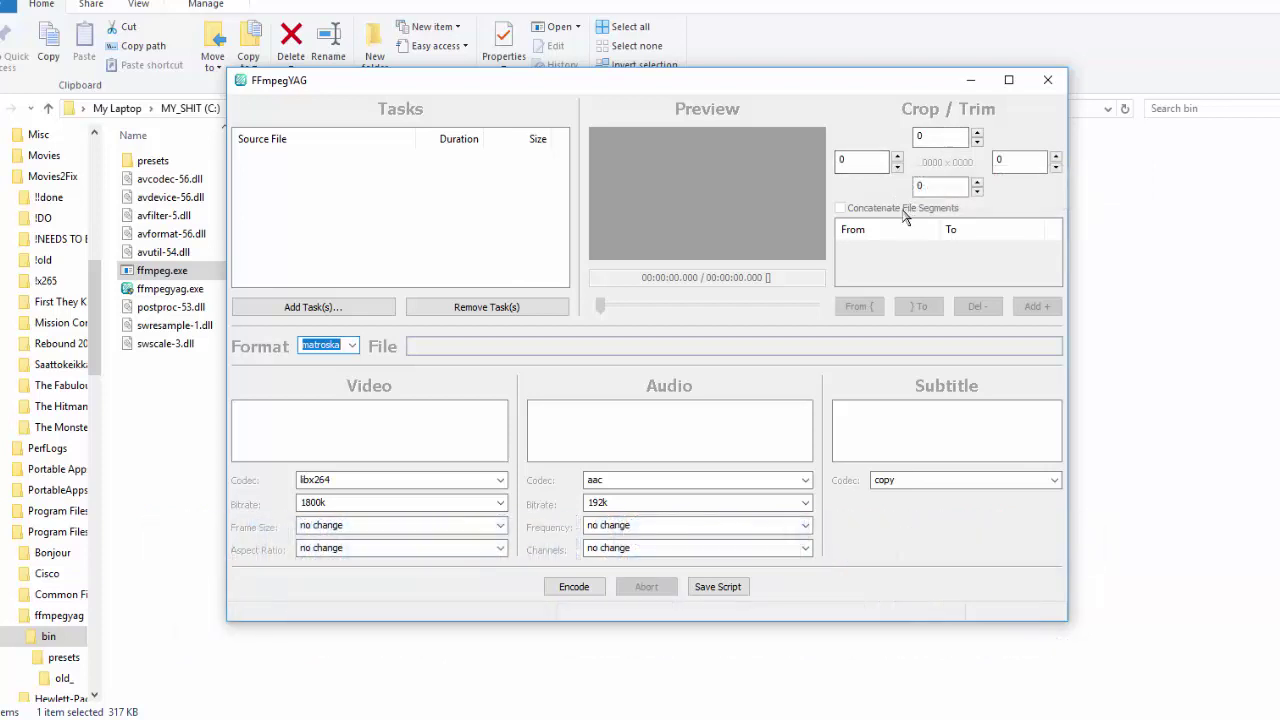
# Step: Review the codec and bitrate choices for the video stream, including the CRF options, keeping the current selections
pyautogui.click(501, 480)
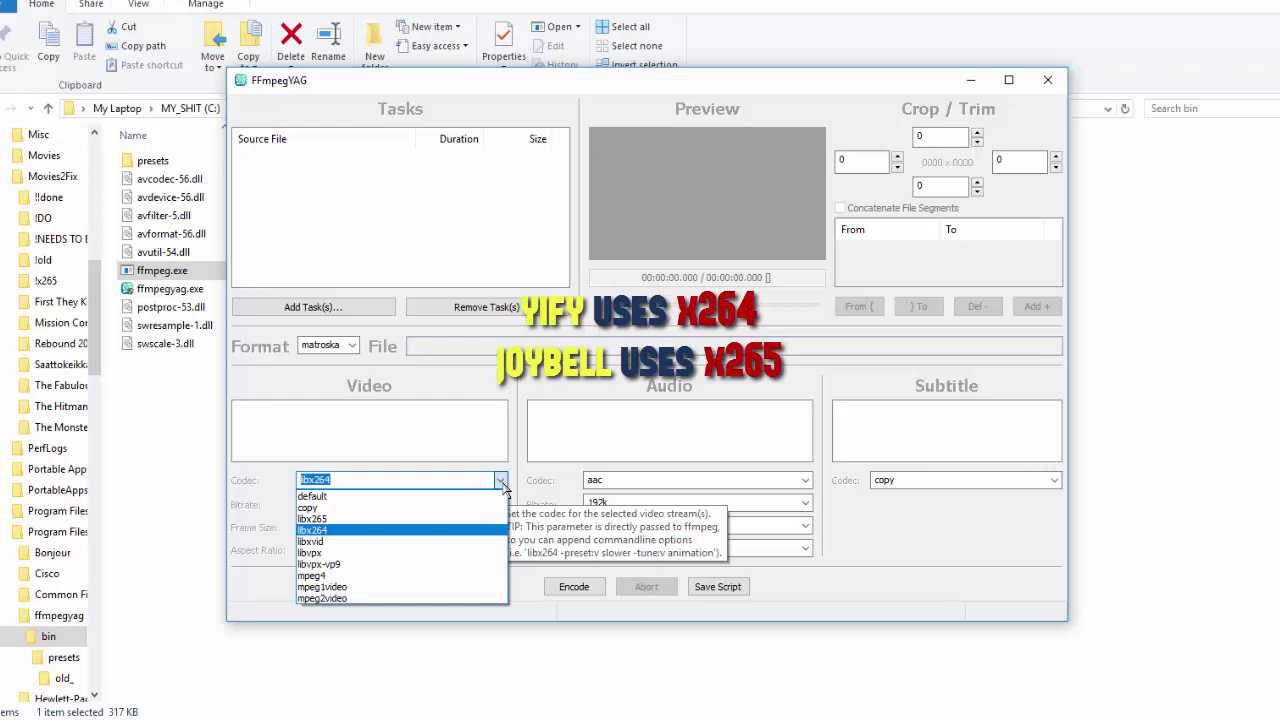
pyautogui.click(501, 481)
pyautogui.click(501, 504)
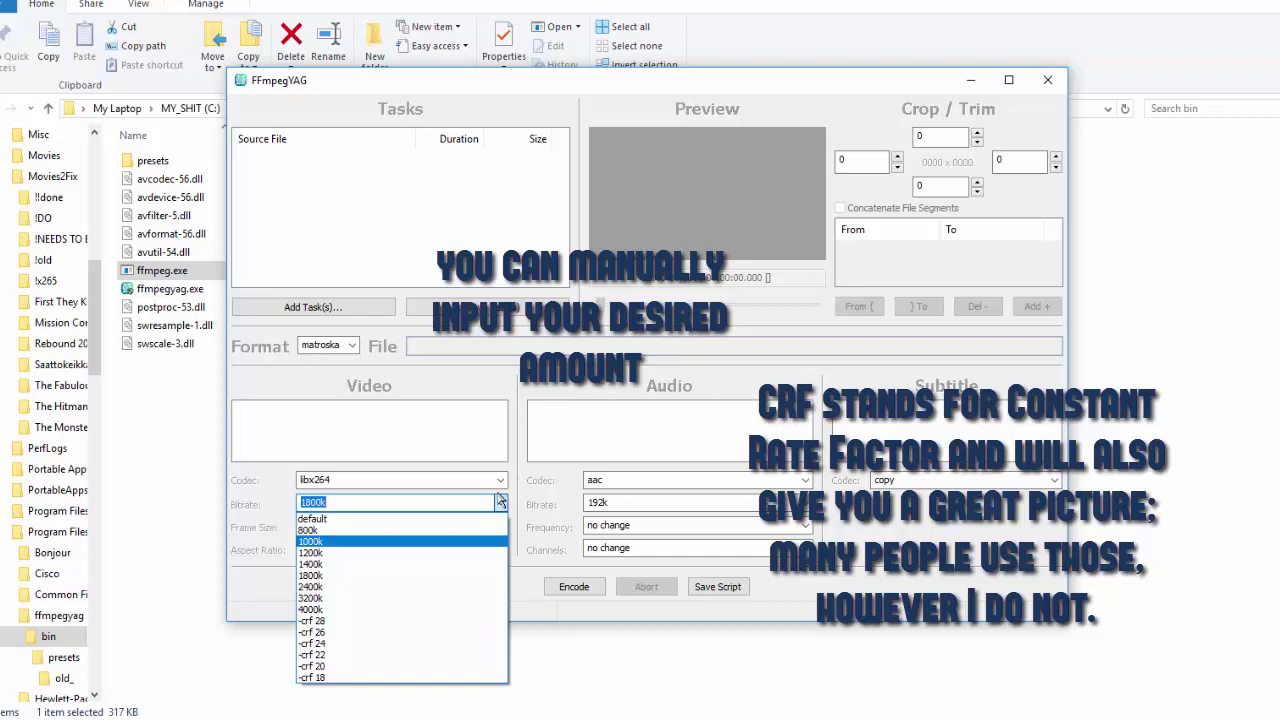
pyautogui.click(533, 498)
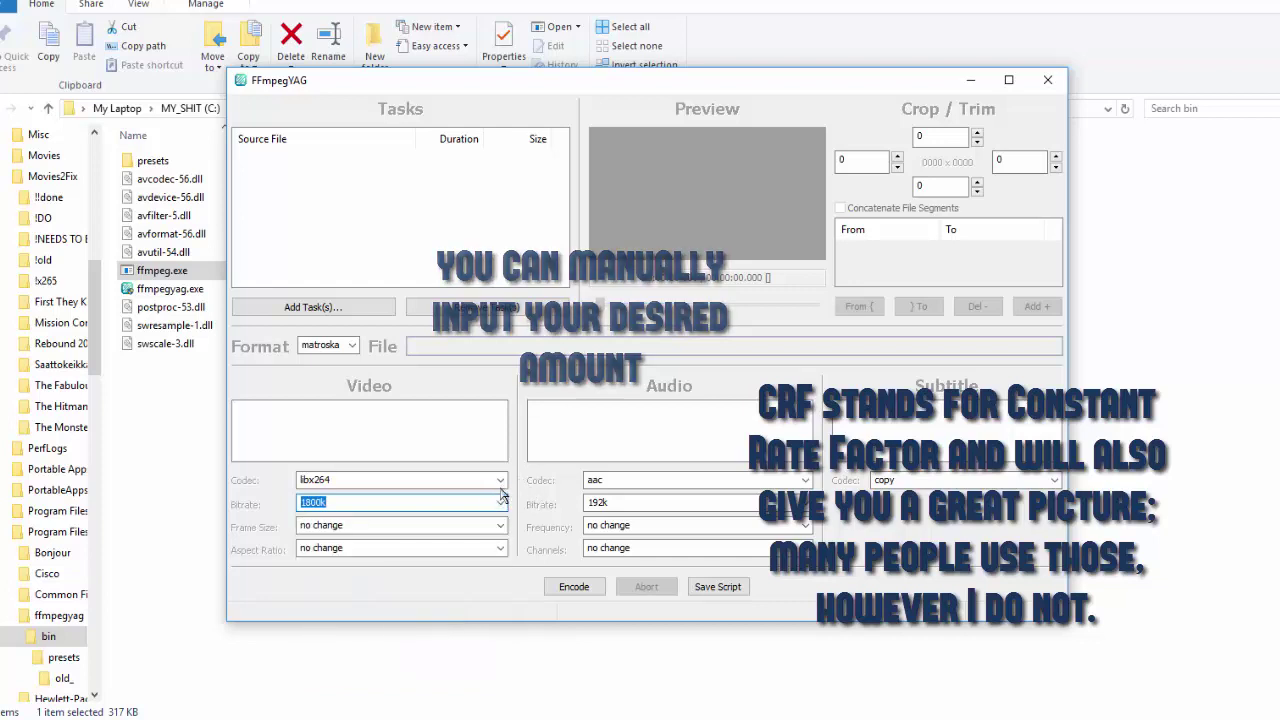
pyautogui.click(500, 481)
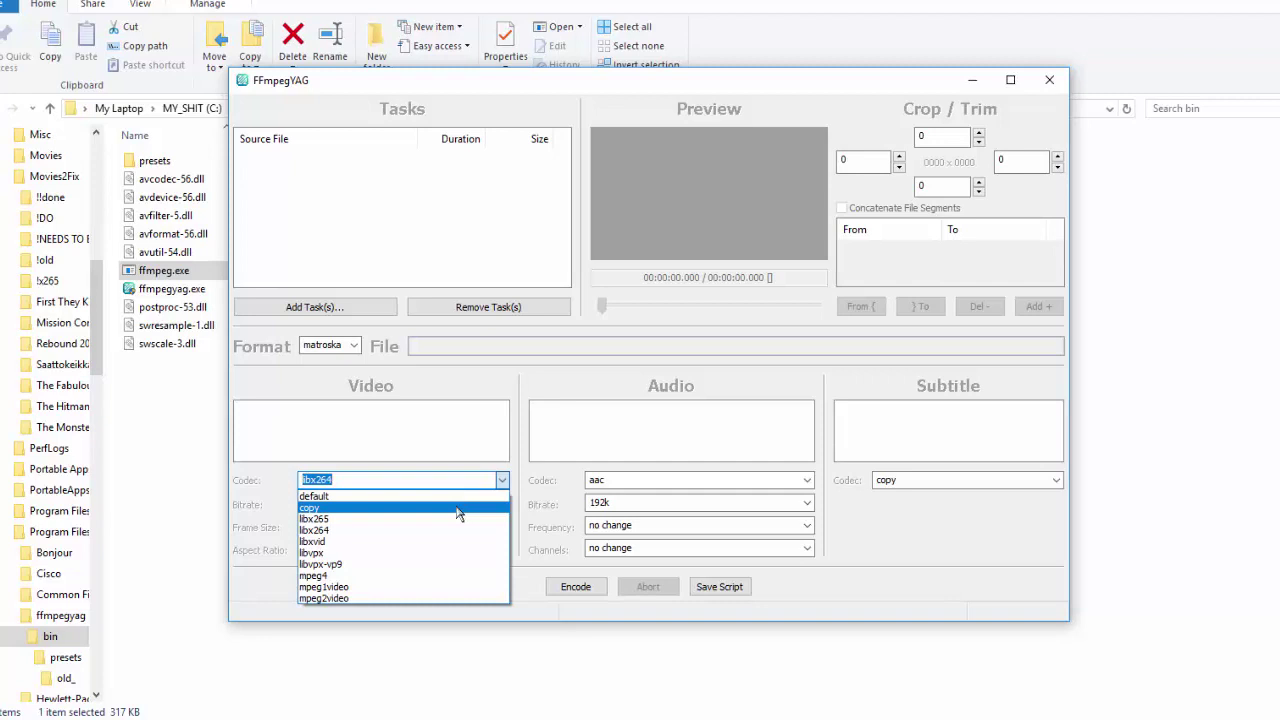
pyautogui.click(534, 498)
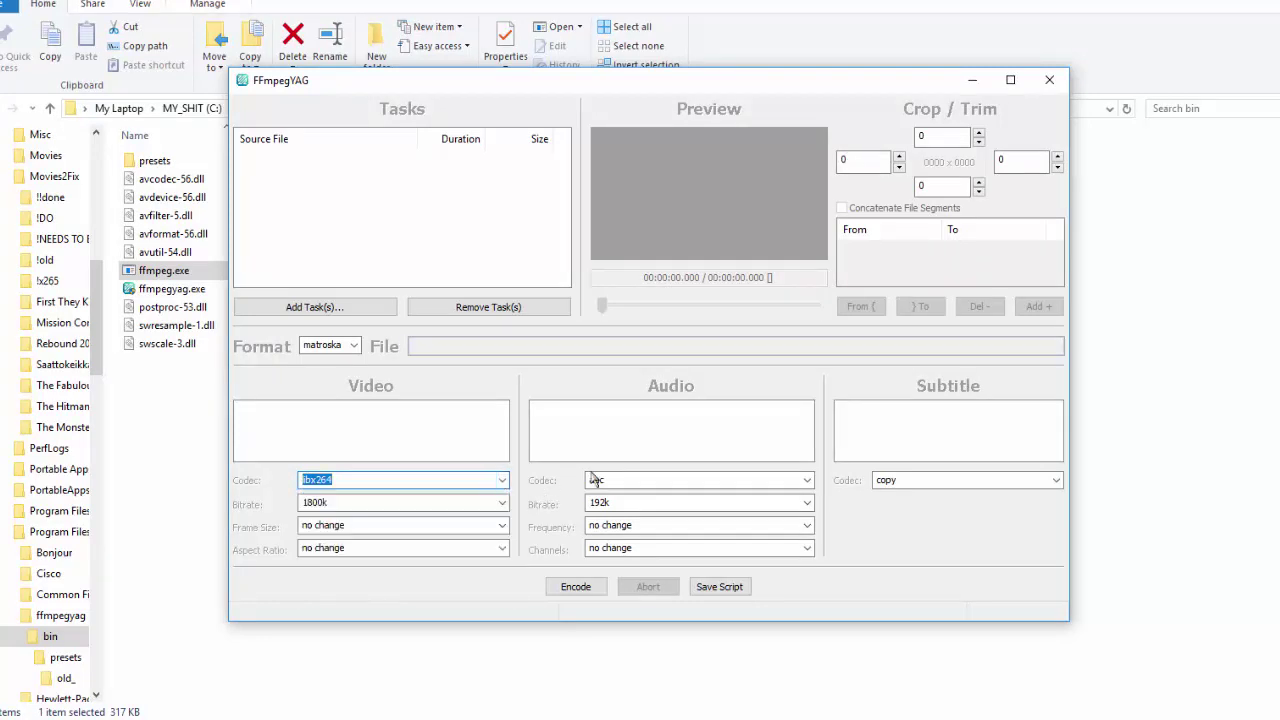
# Step: Review the codec, bitrate, frequency and channel choices for the audio stream, keeping the current selections
pyautogui.click(807, 481)
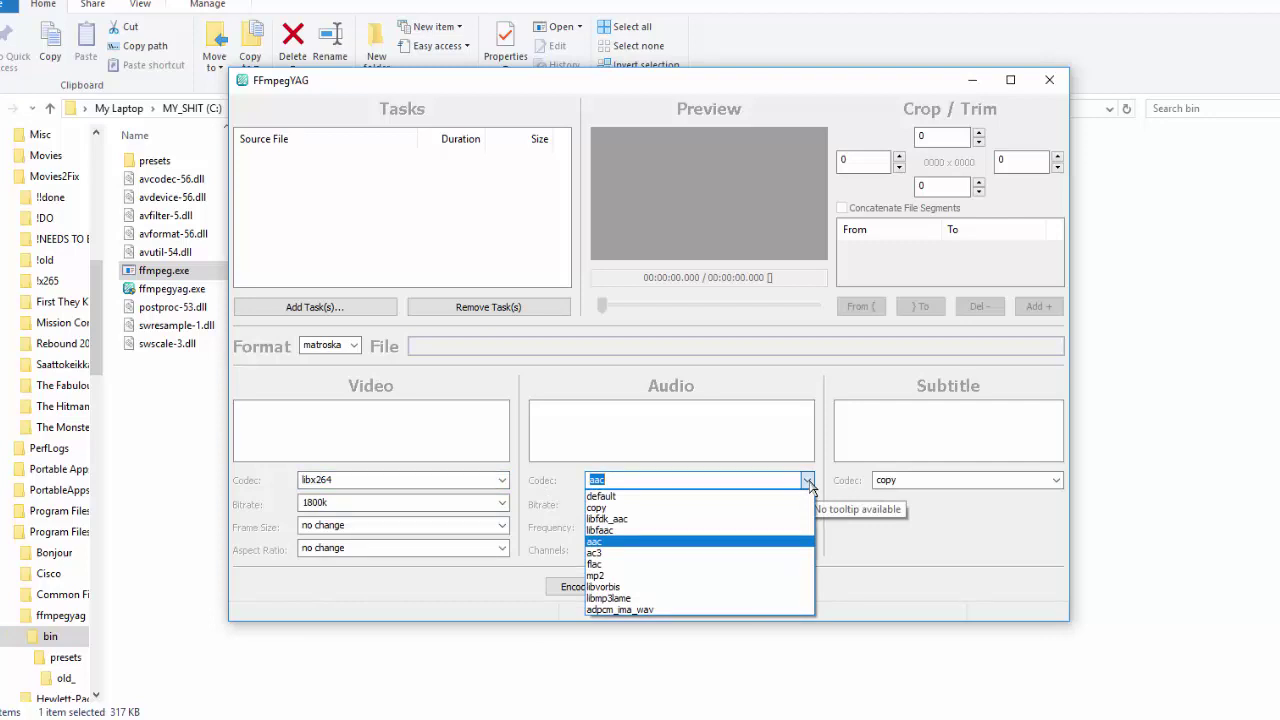
pyautogui.click(809, 482)
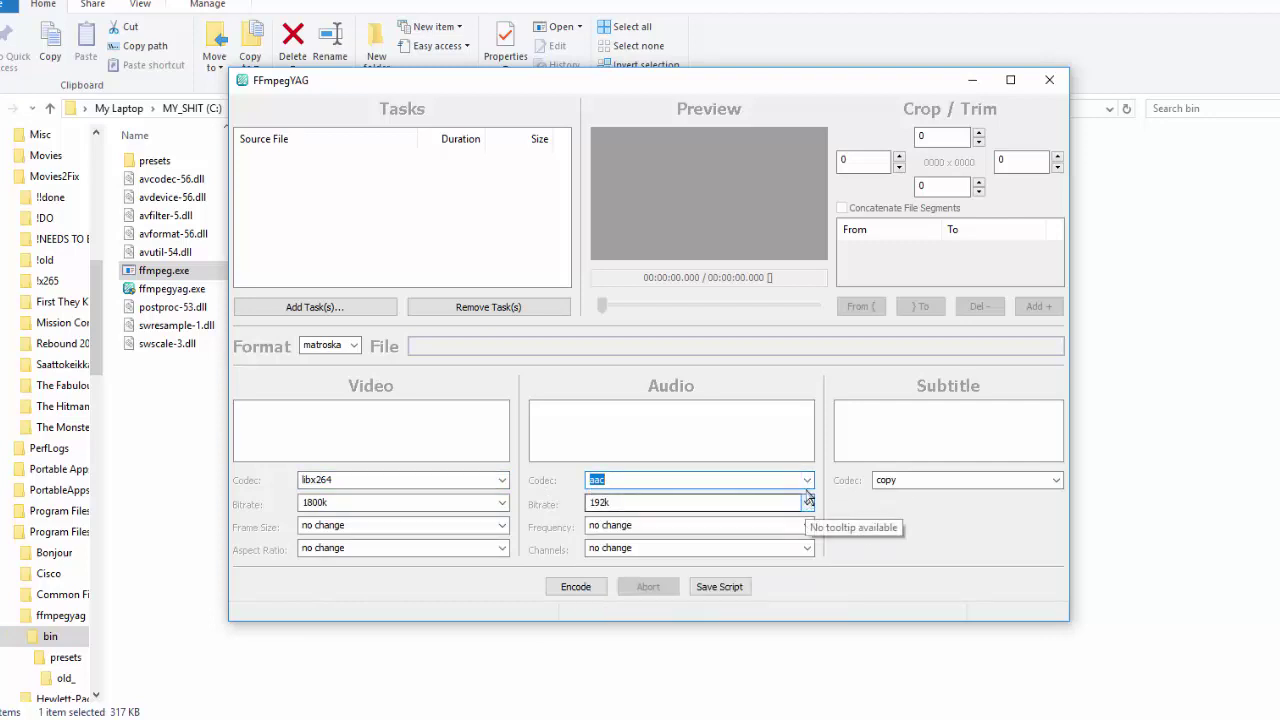
pyautogui.click(807, 481)
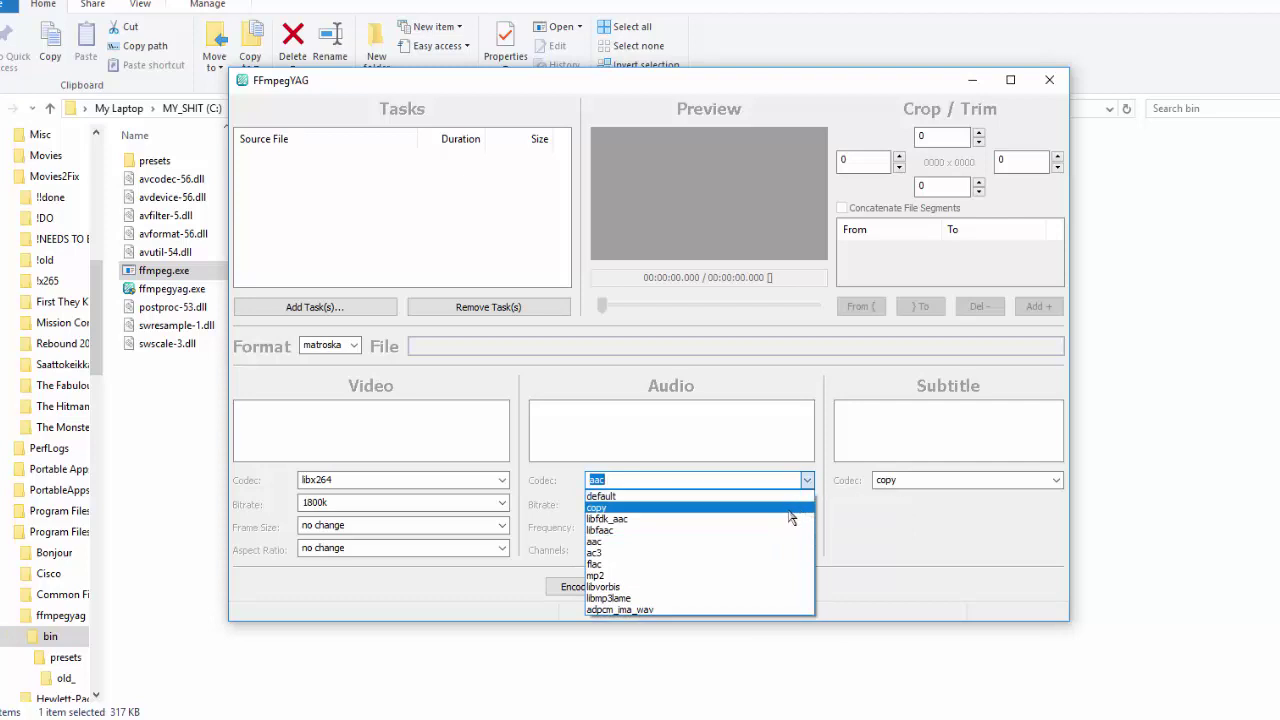
pyautogui.click(832, 517)
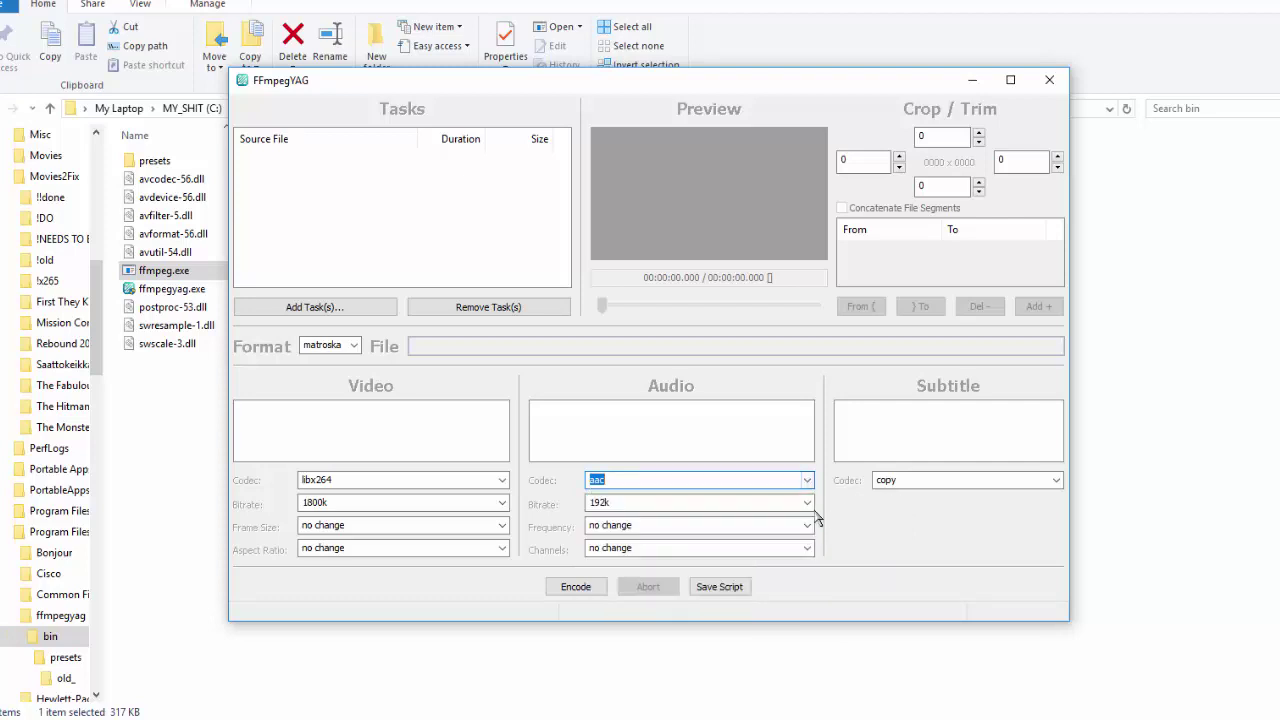
pyautogui.click(808, 504)
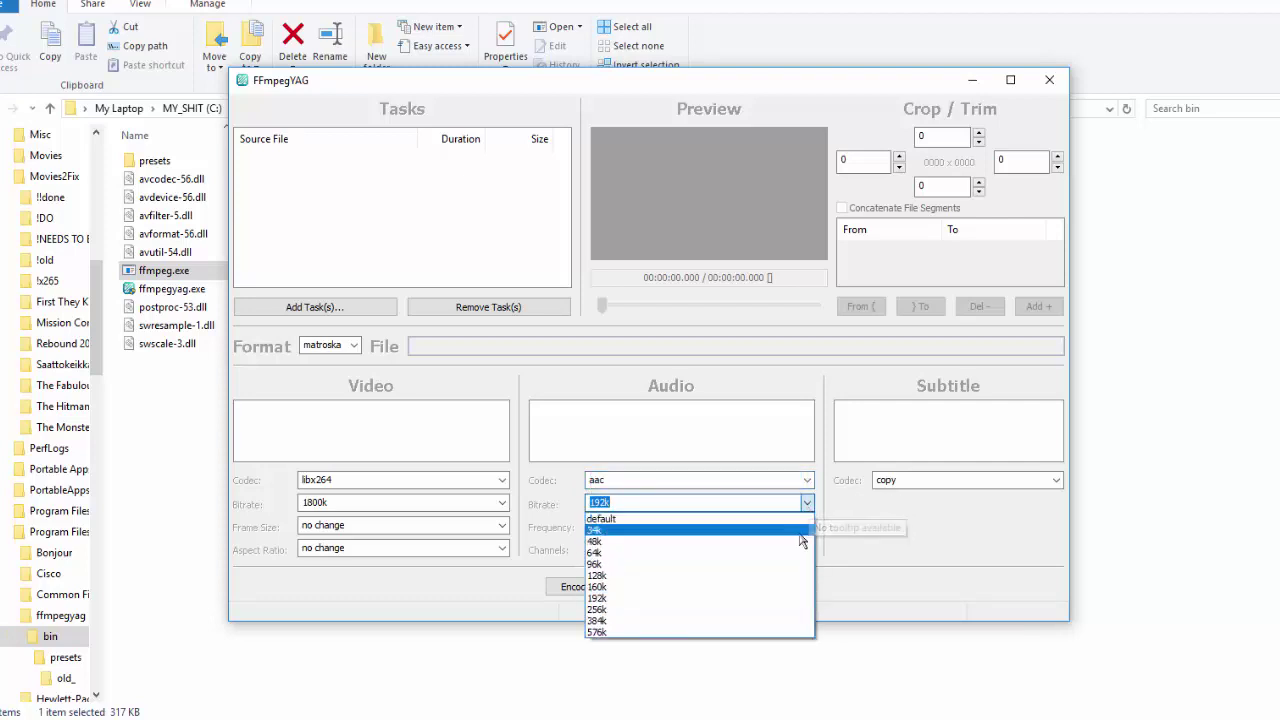
pyautogui.click(868, 558)
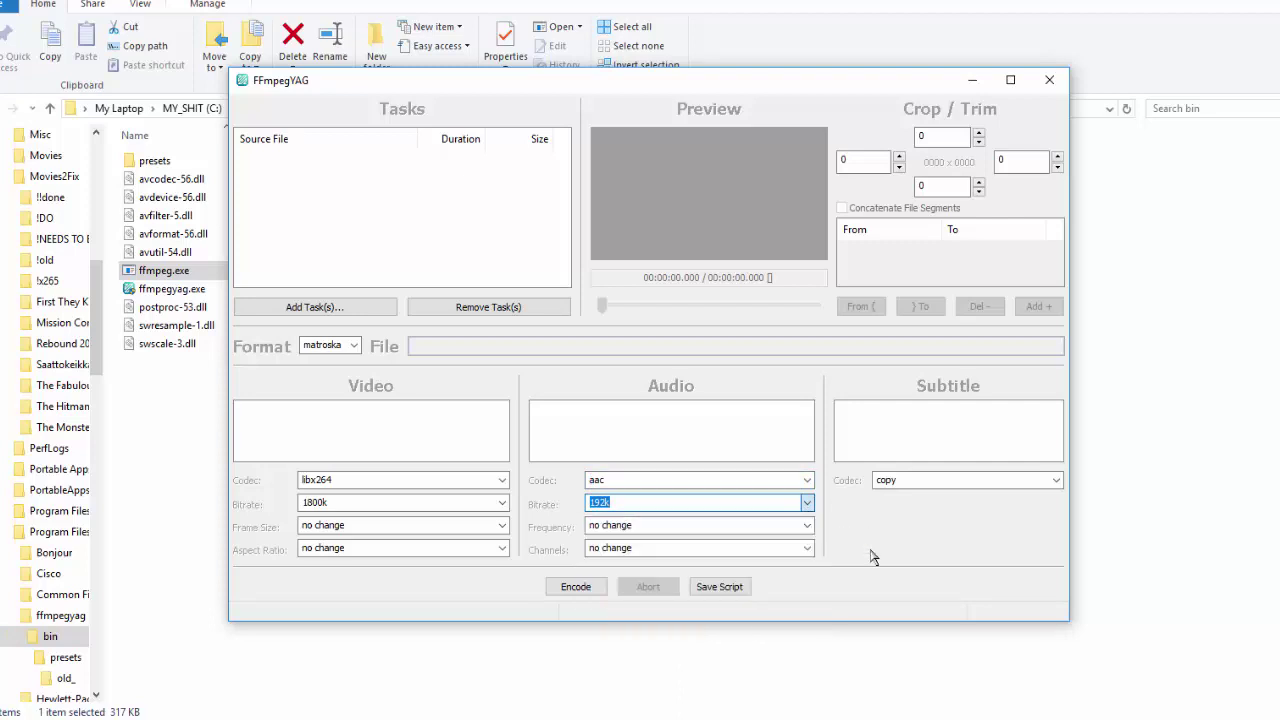
pyautogui.click(808, 527)
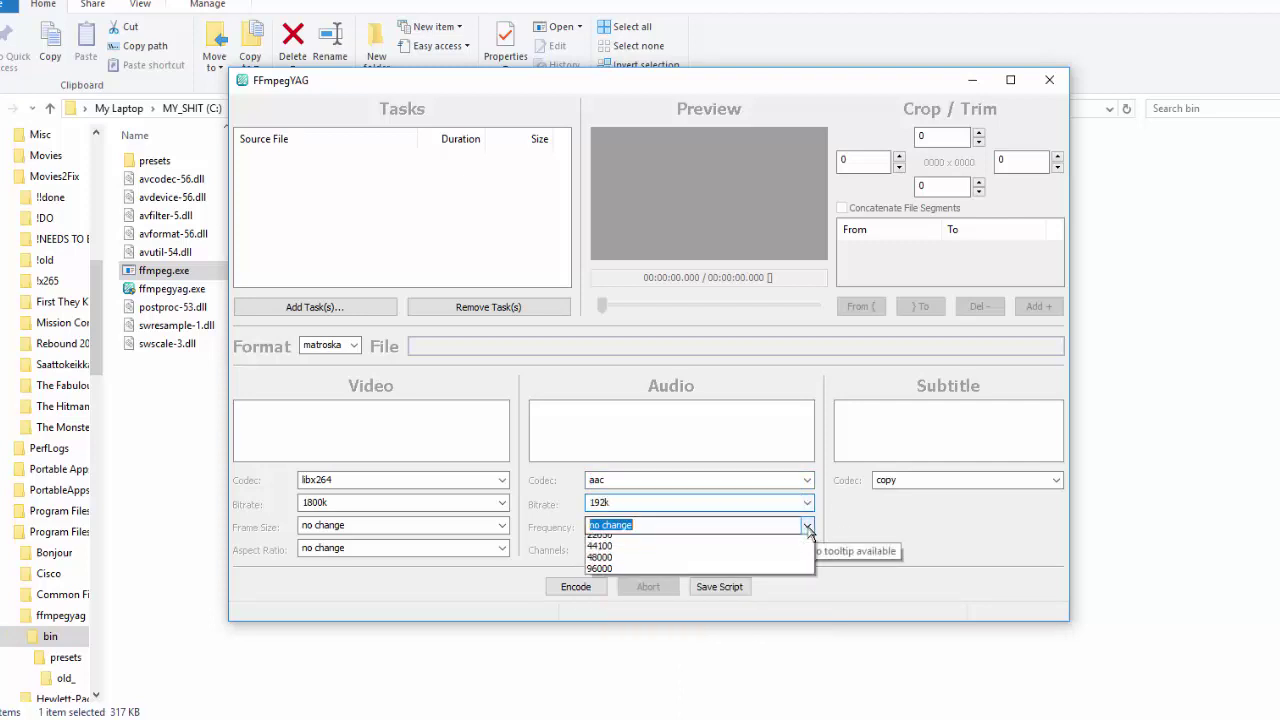
pyautogui.click(872, 530)
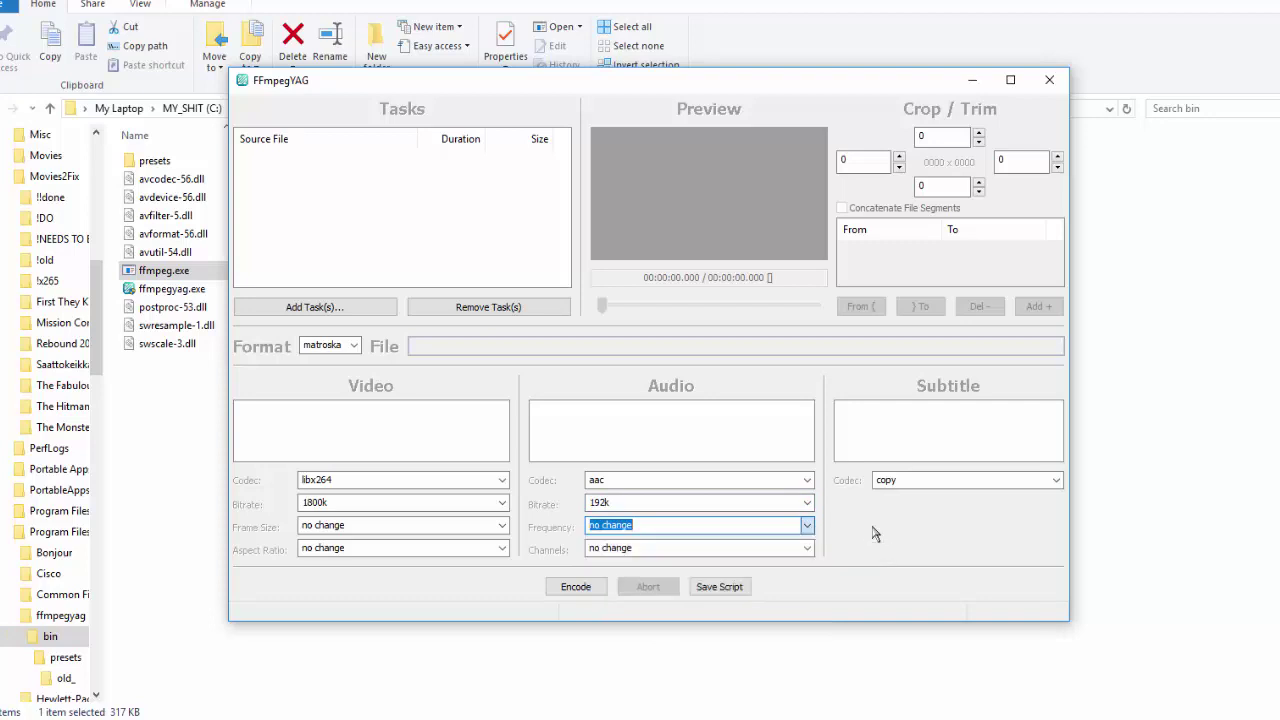
pyautogui.click(808, 552)
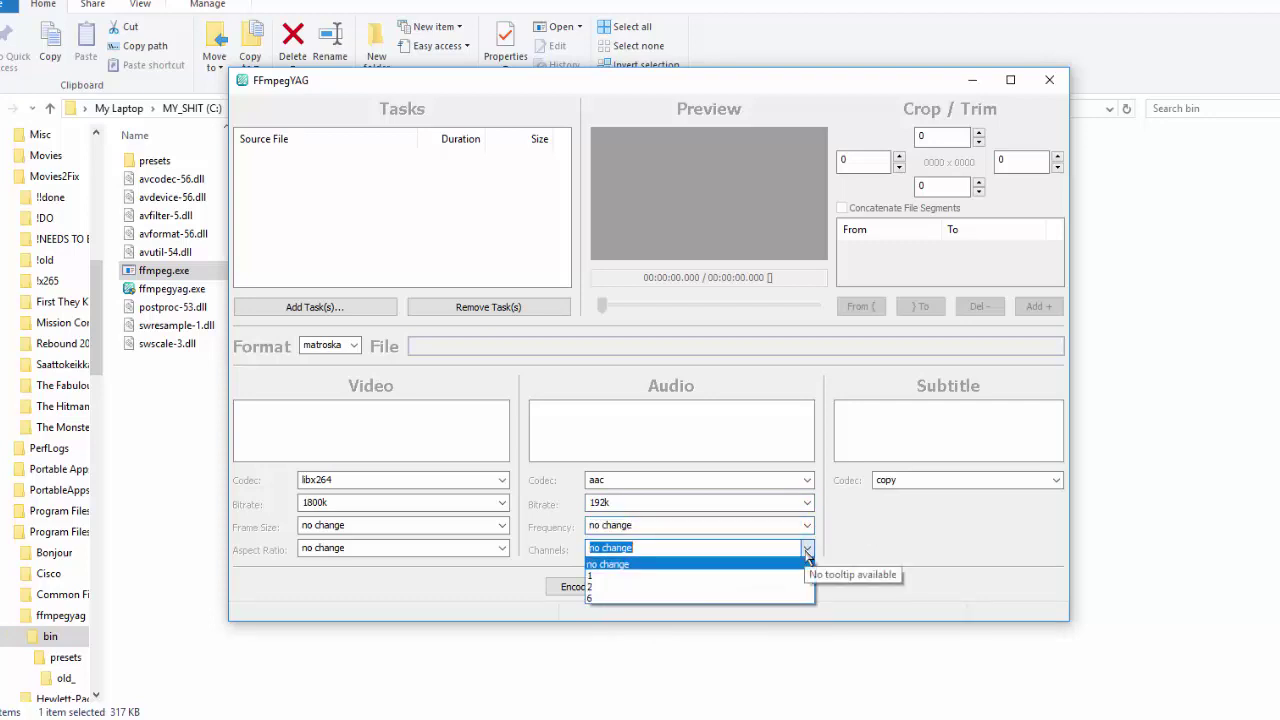
pyautogui.click(808, 549)
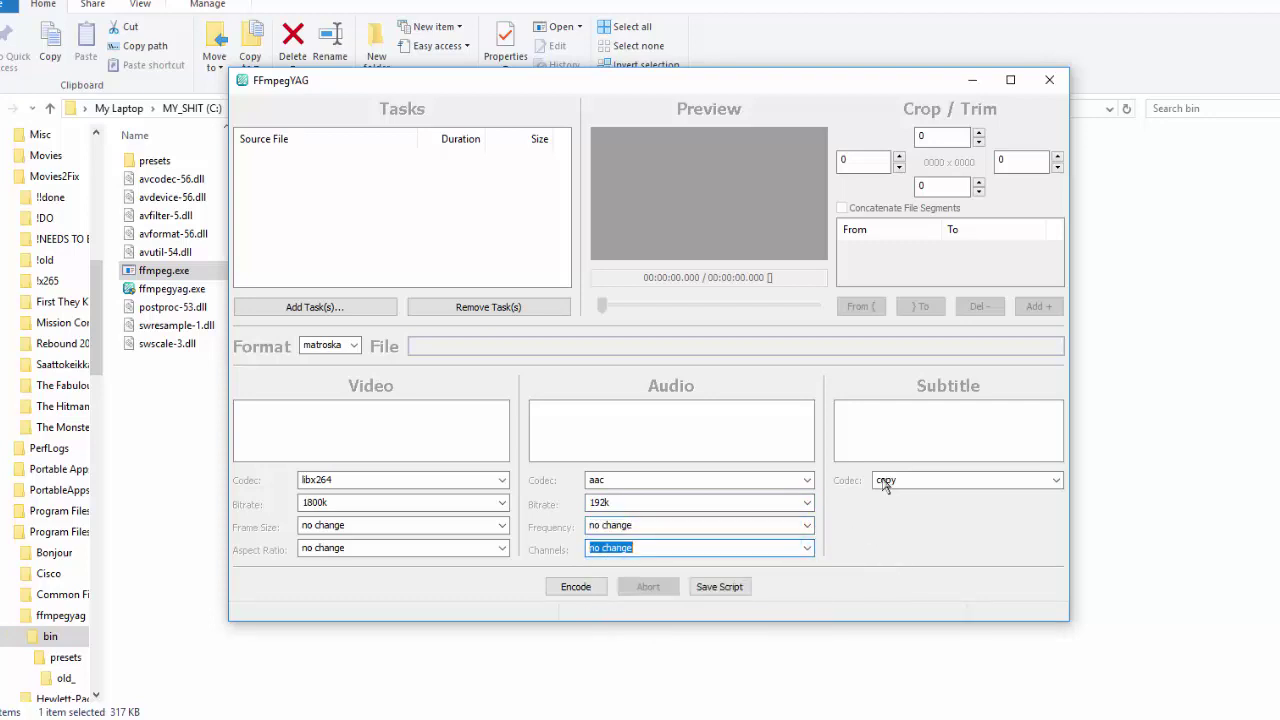
# Step: Review the available subtitle codecs and dismiss the open message dialog
pyautogui.click(1056, 481)
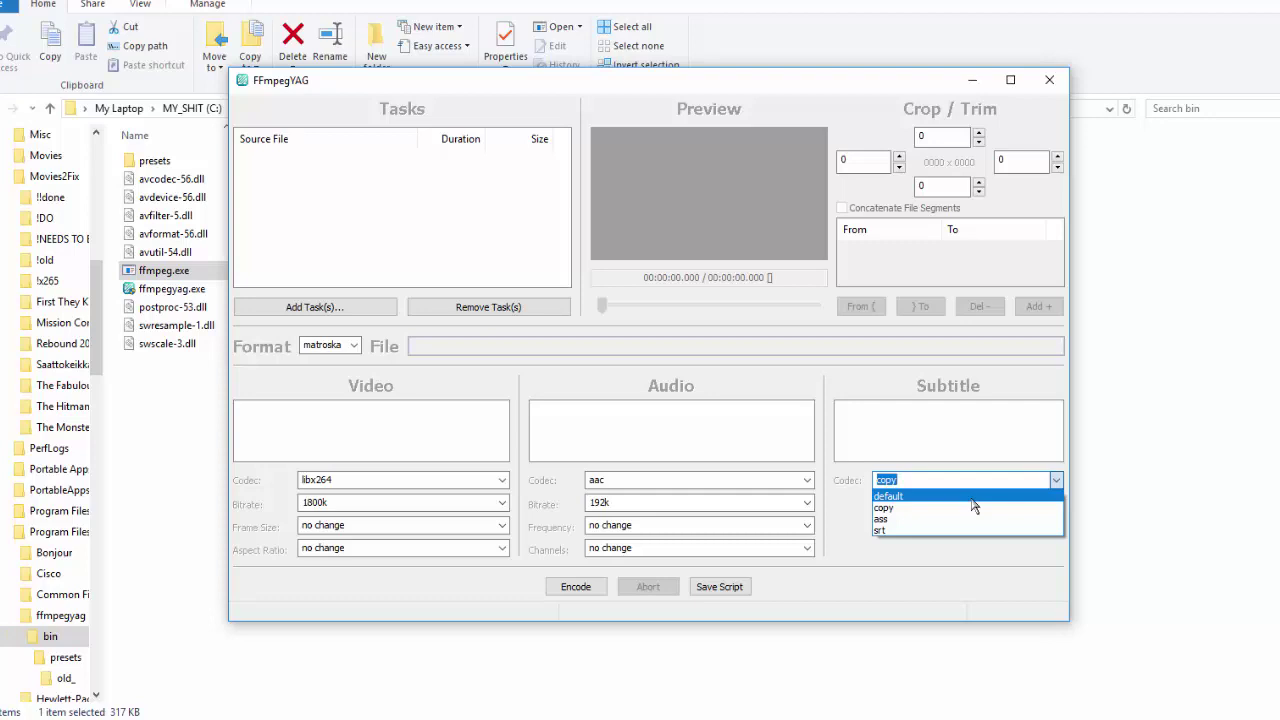
pyautogui.click(963, 572)
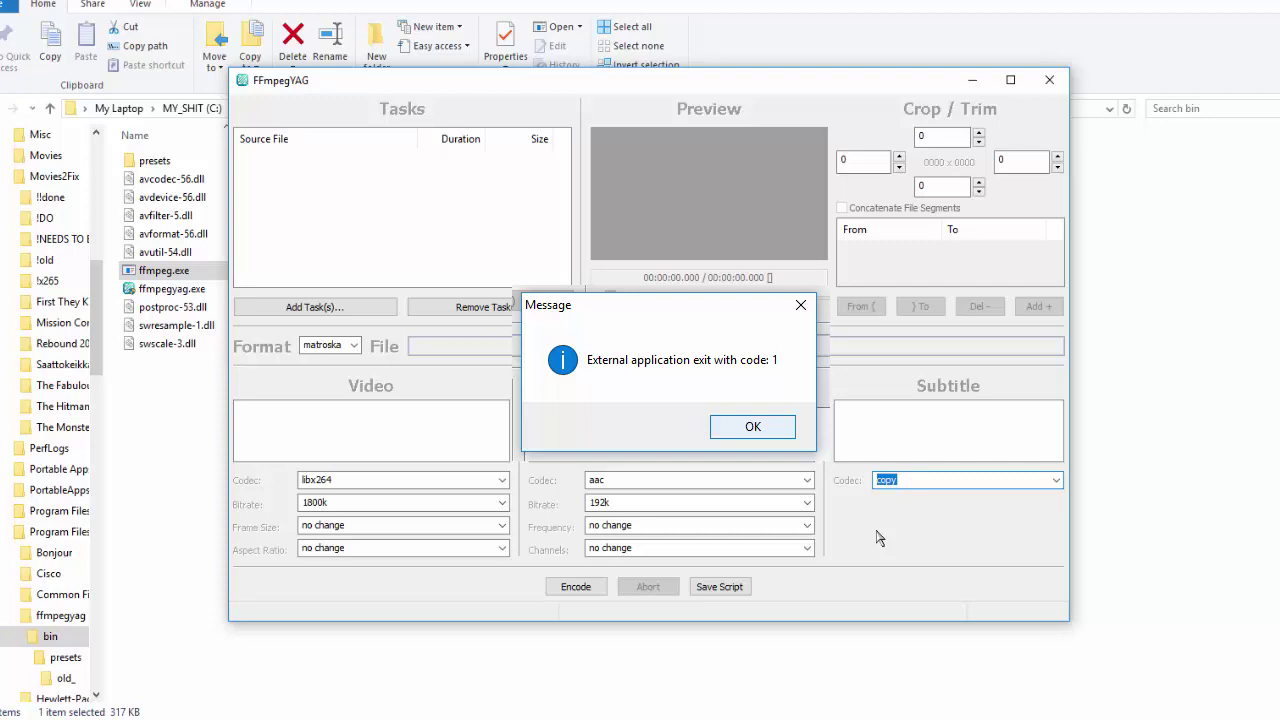
pyautogui.press('Return')
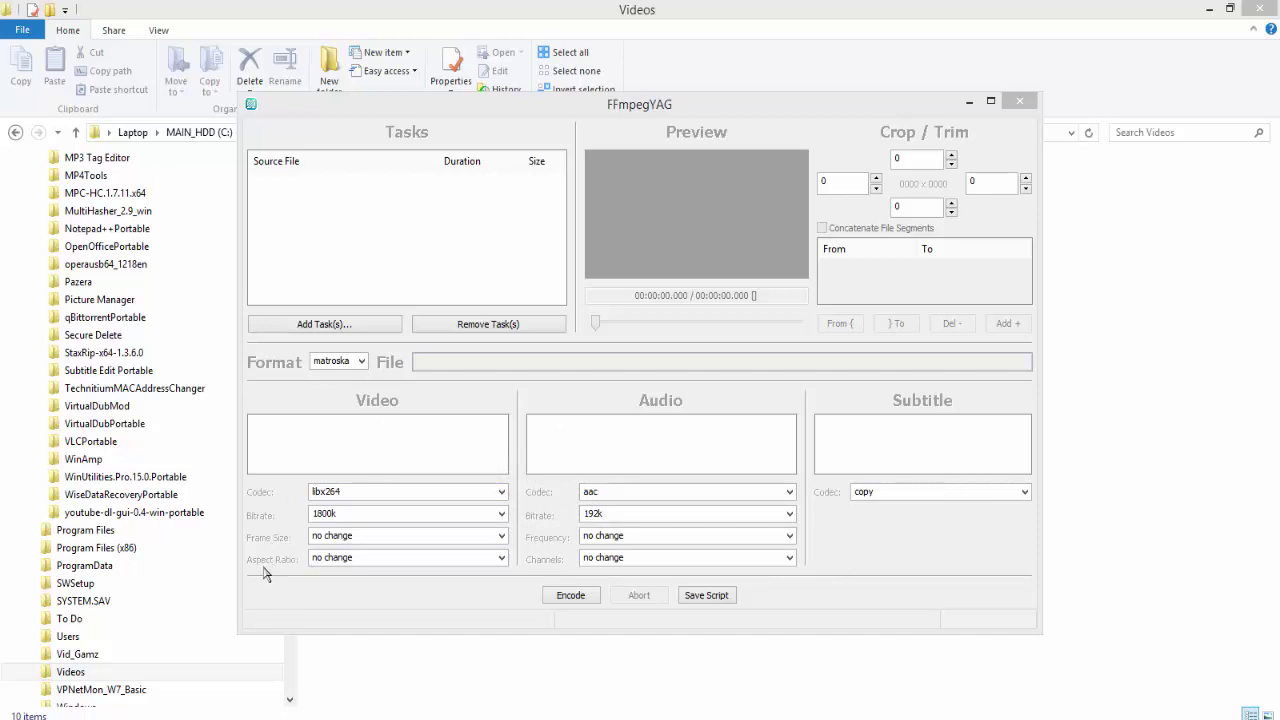
# Step: Review the frame size and aspect ratio choices for the video stream, keeping both at no change
pyautogui.click(502, 536)
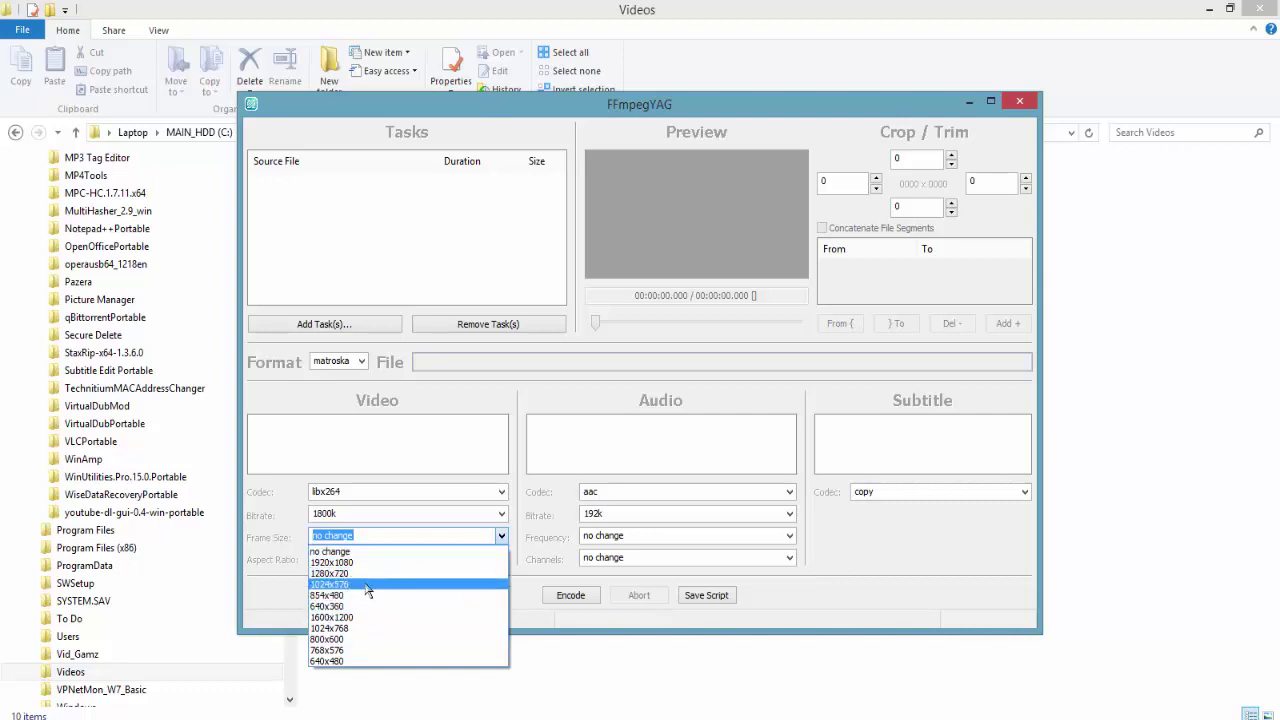
pyautogui.click(262, 538)
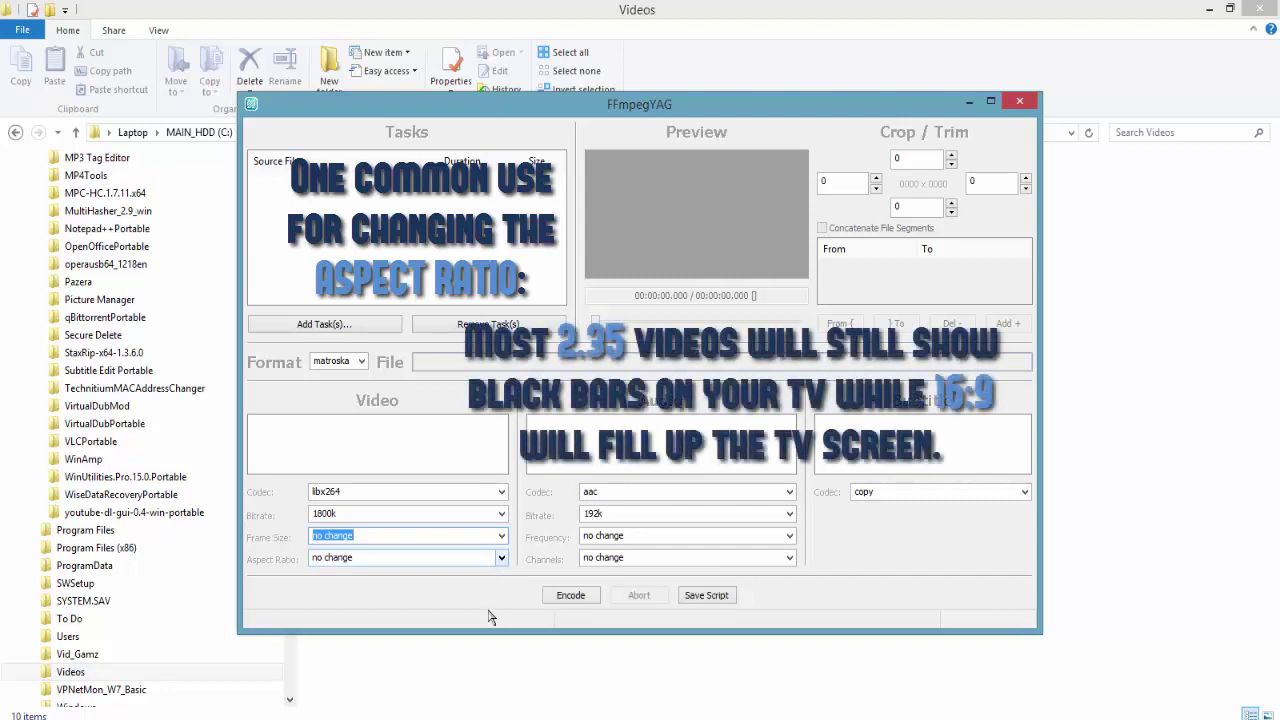
pyautogui.click(501, 560)
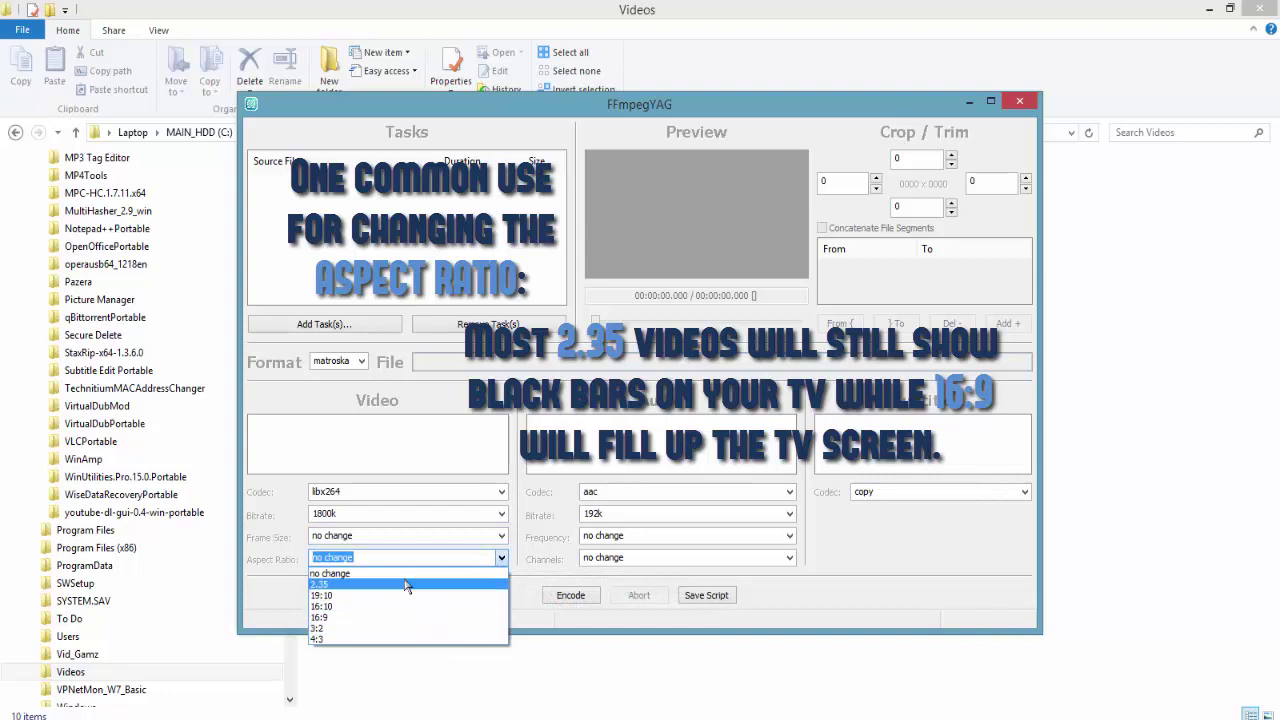
pyautogui.click(290, 600)
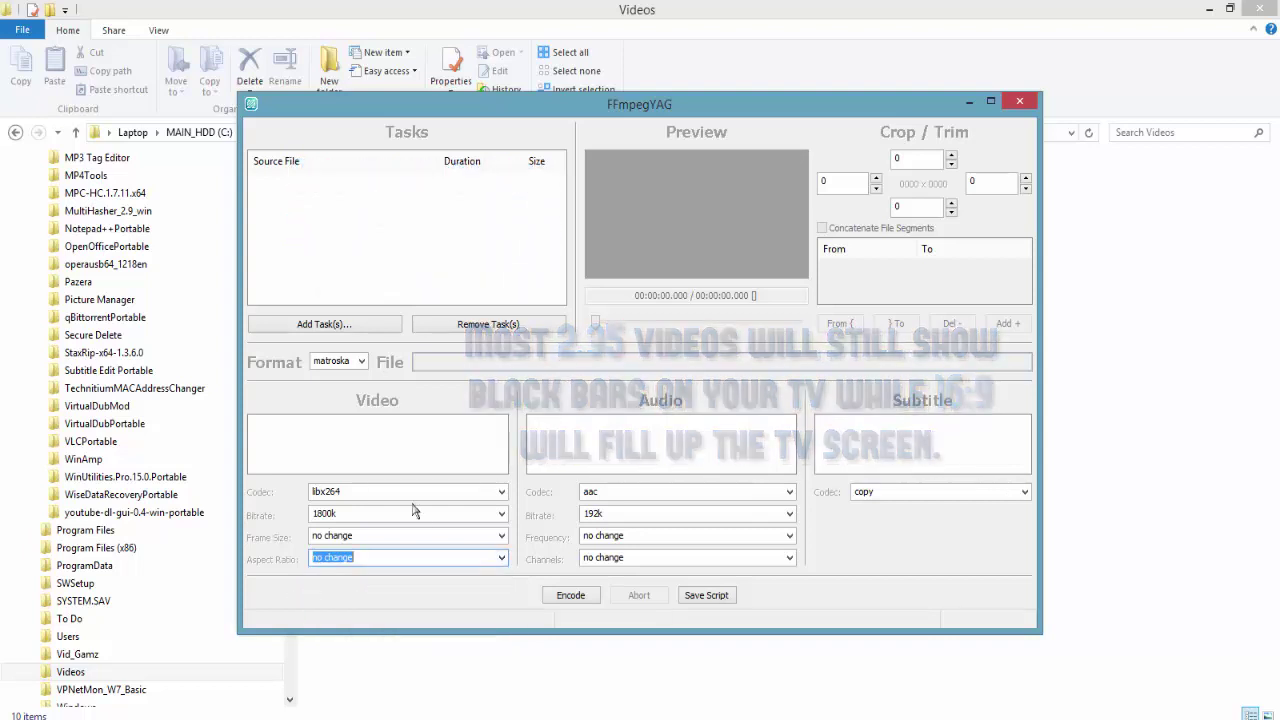
pyautogui.click(502, 539)
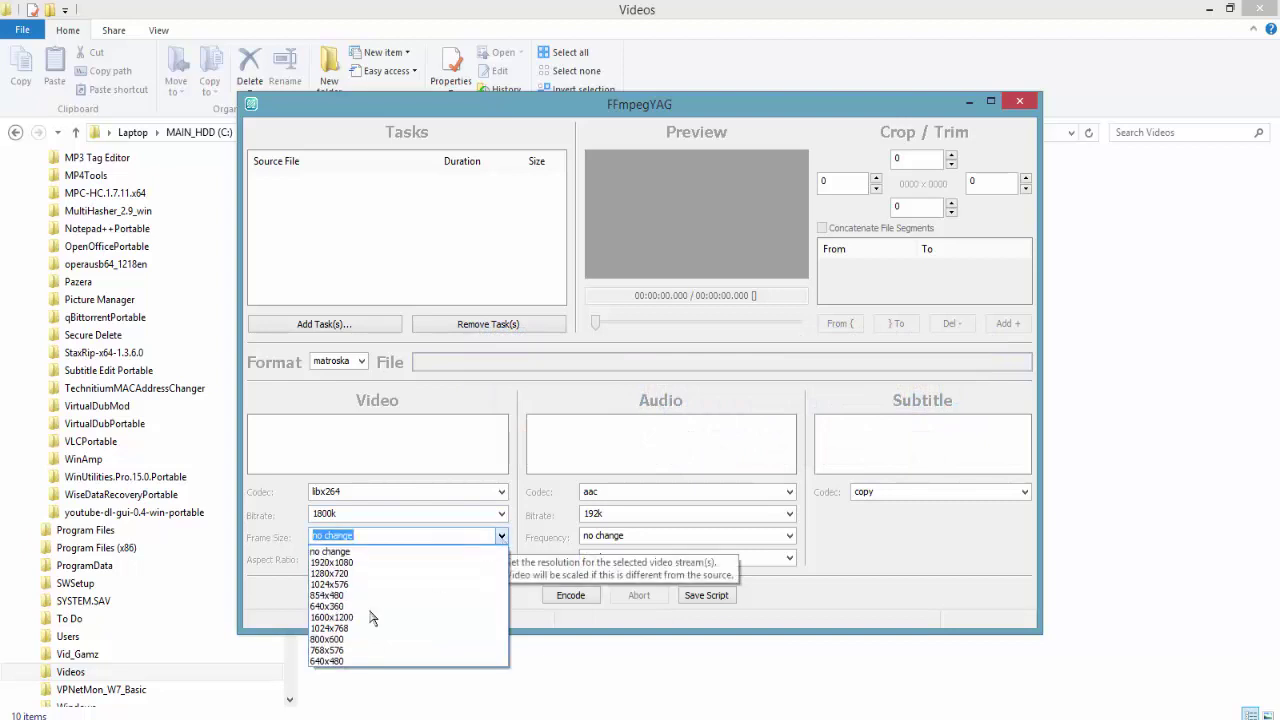
pyautogui.click(288, 571)
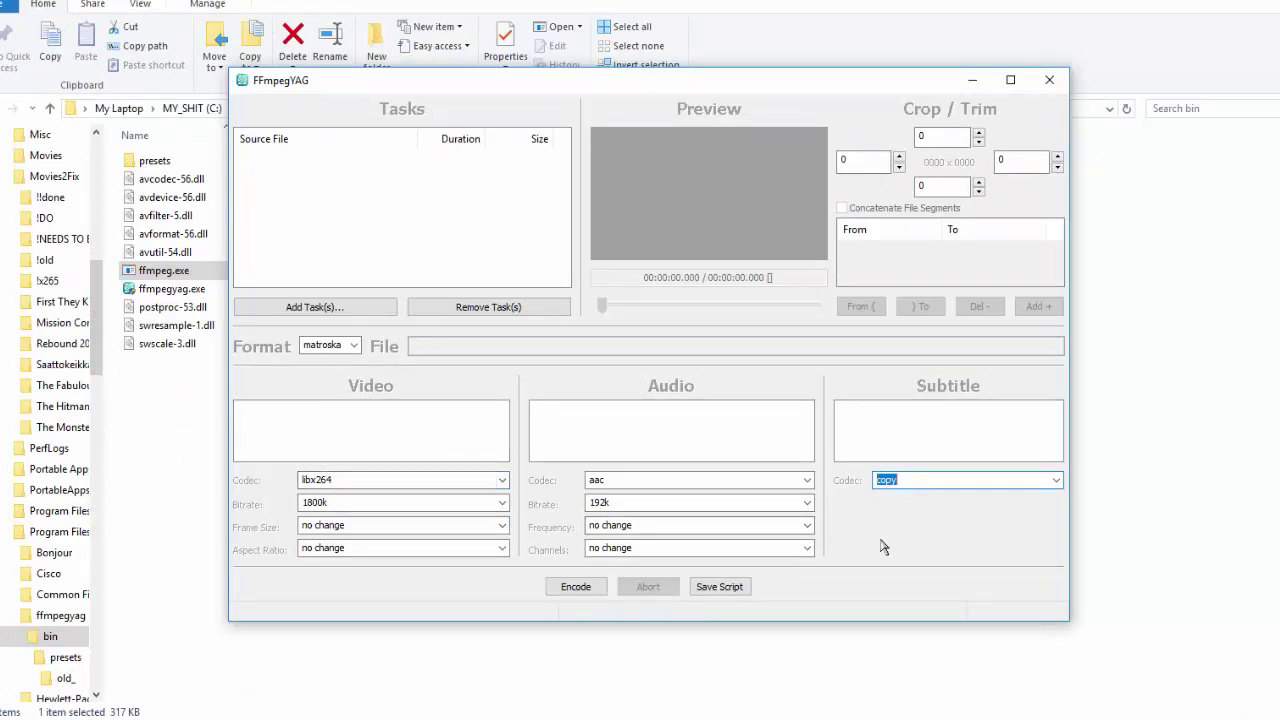
# Step: Load the saved default-2700K preset for the encoding settings
pyautogui.rightClick(907, 523)
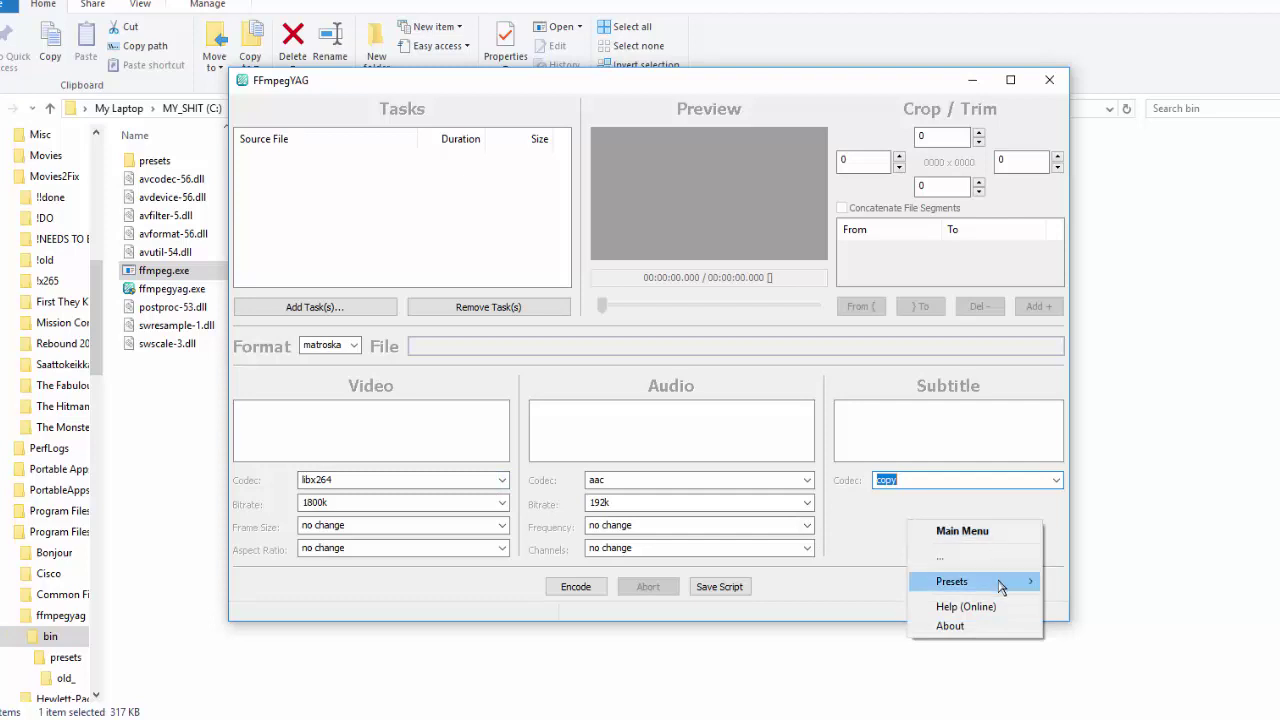
pyautogui.moveTo(1020, 582)
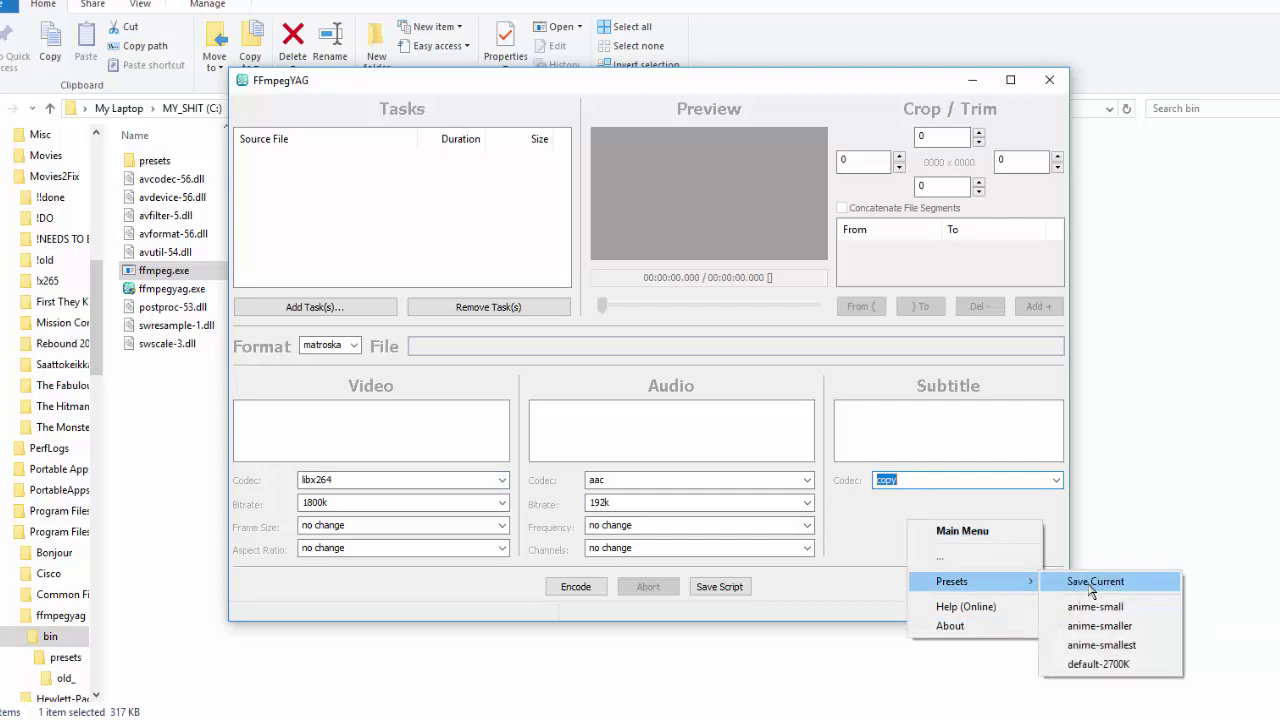
pyautogui.click(1105, 664)
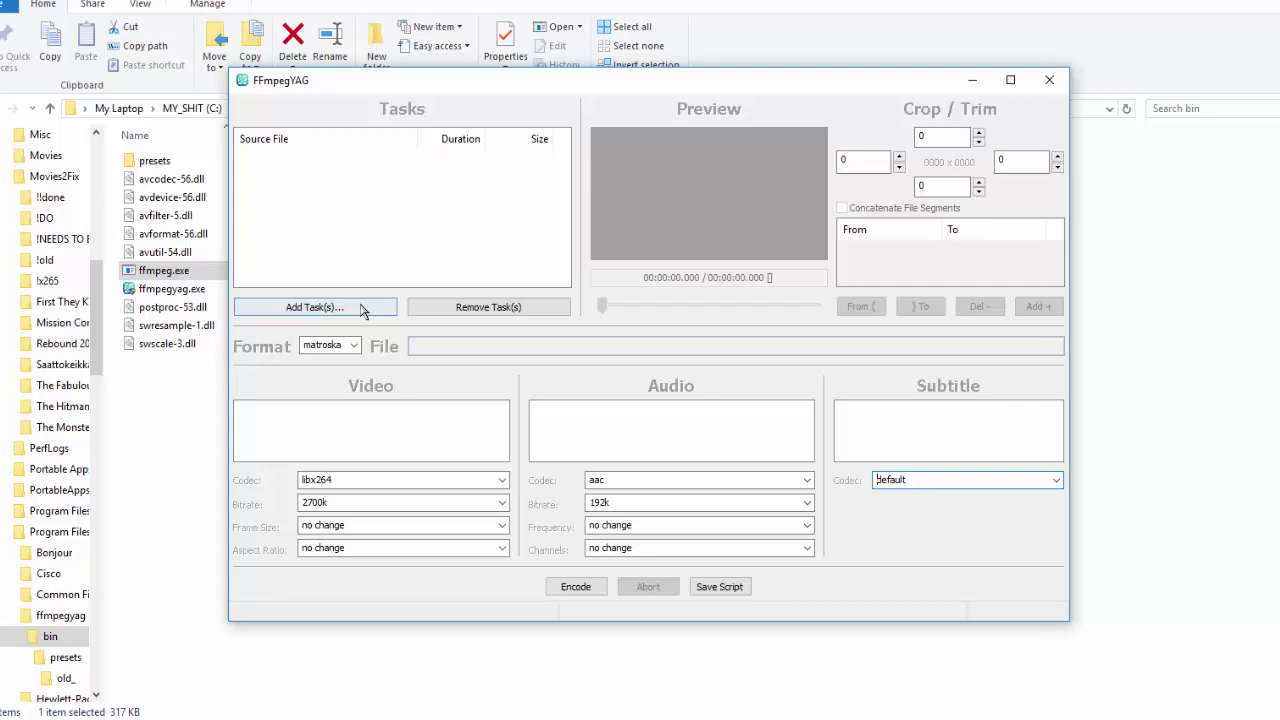
pyautogui.rightClick(908, 522)
pyautogui.moveTo(952, 581)
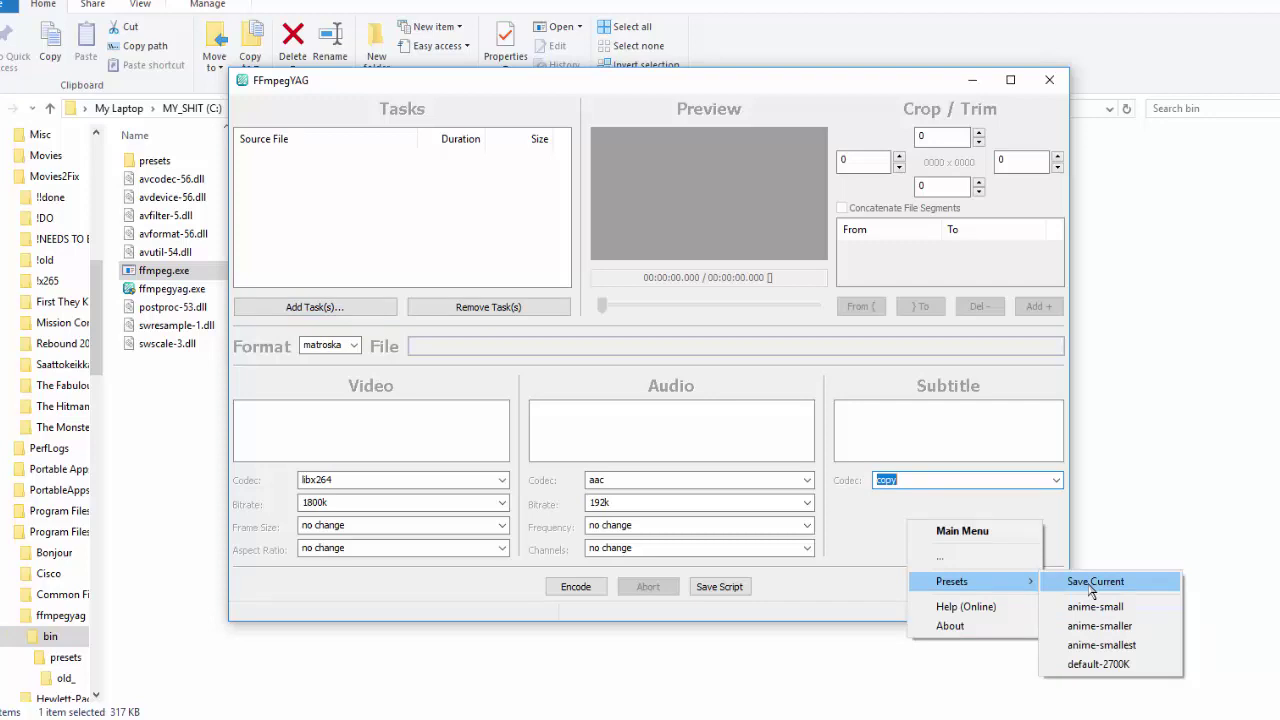
pyautogui.click(1098, 664)
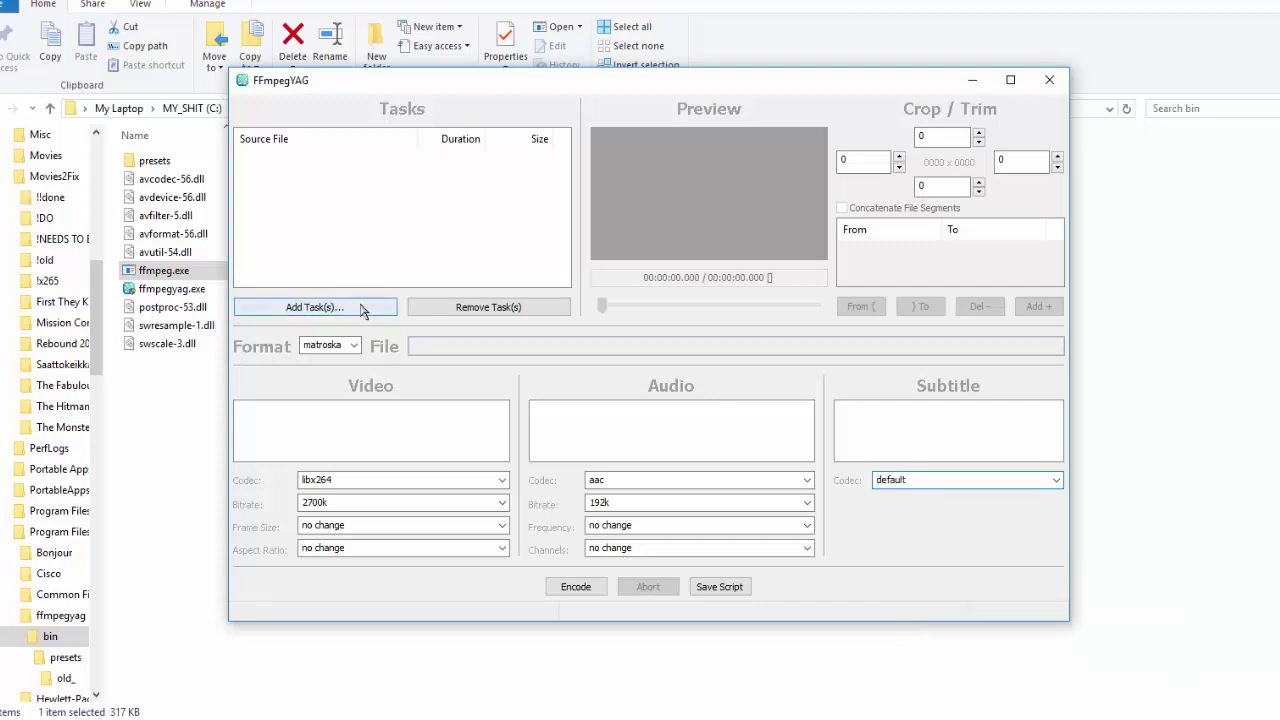
# Step: Add the video in the Ernest Saves Christmas 1988 1080p 2.0 folder as a task, inspecting its details in MediaInfo before opening it
pyautogui.click(362, 310)
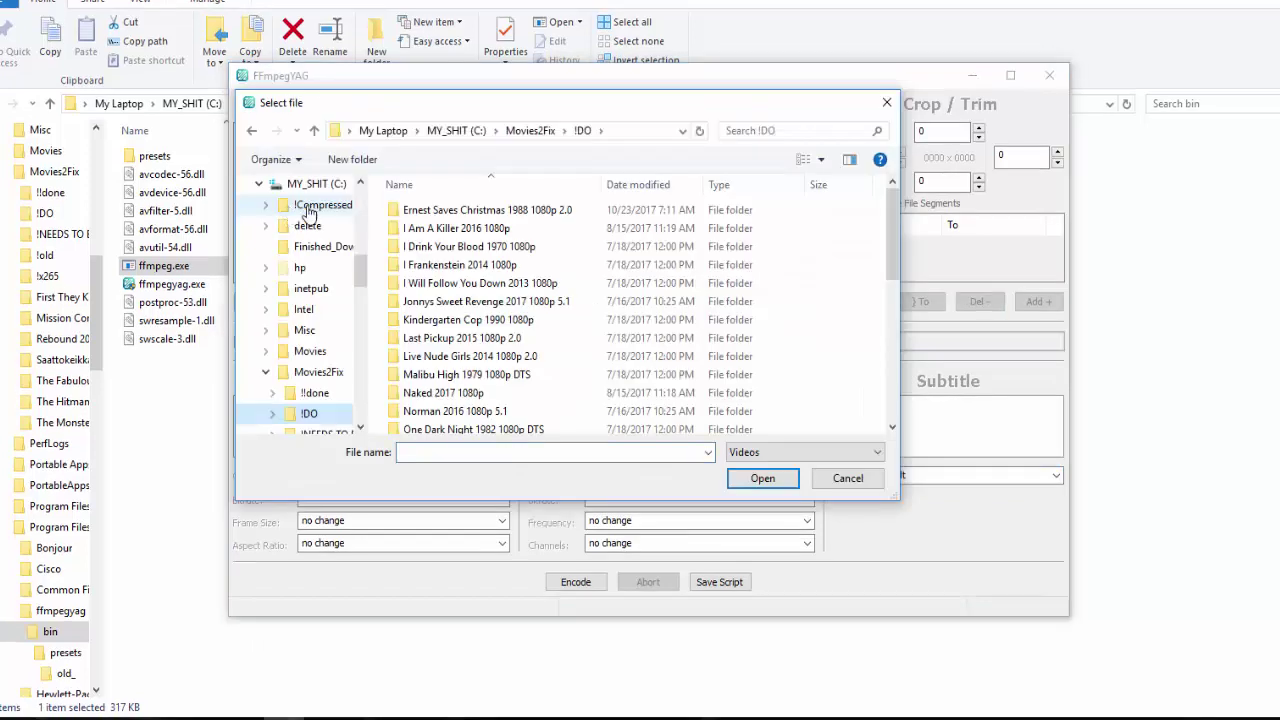
pyautogui.doubleClick(470, 212)
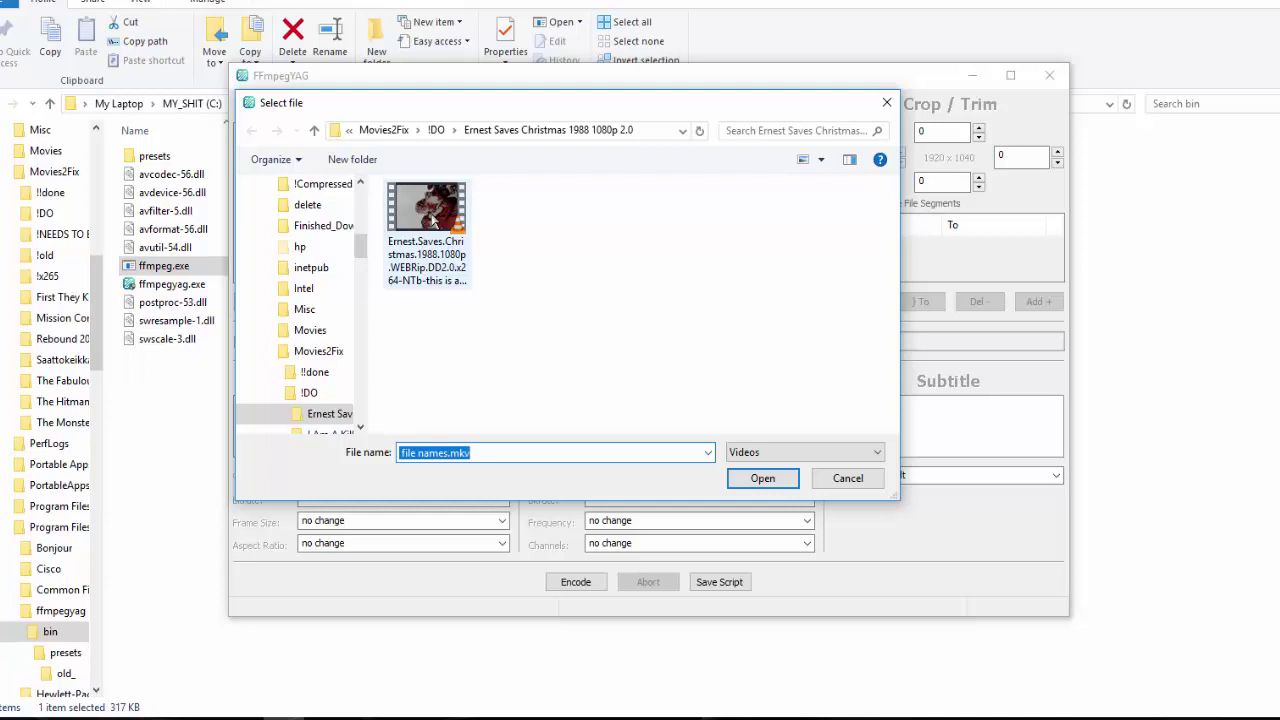
pyautogui.rightClick(432, 219)
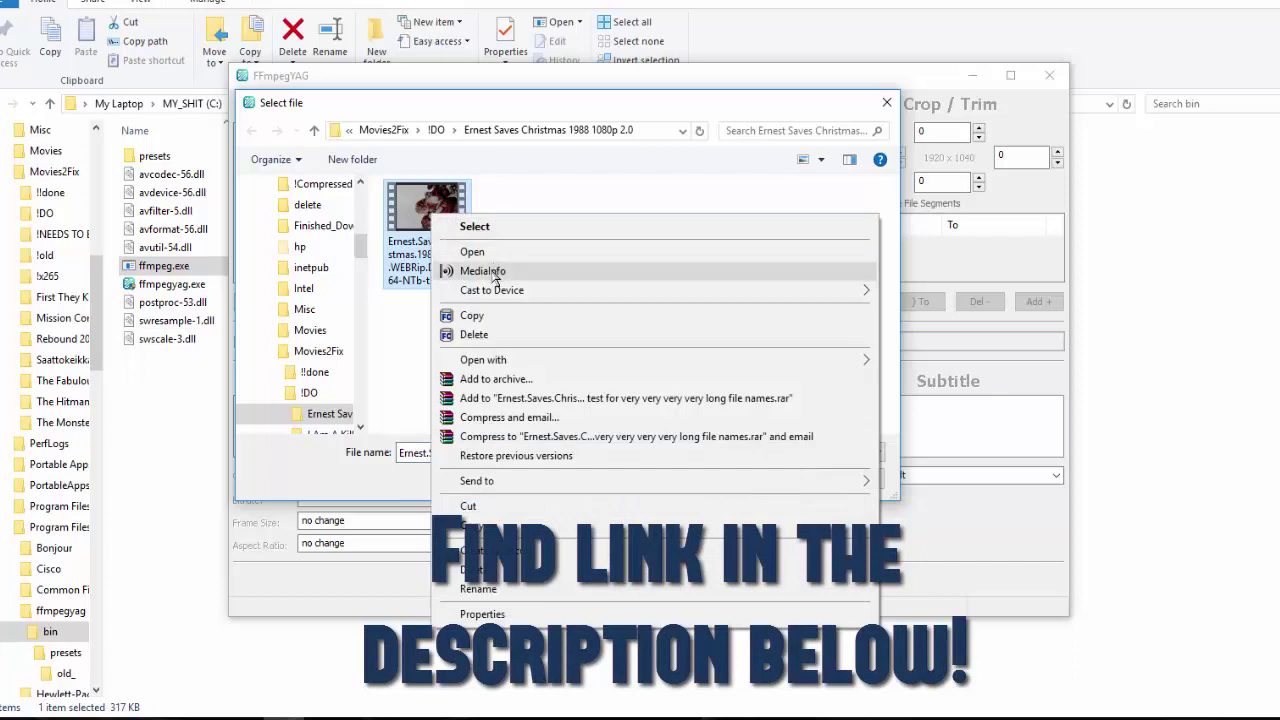
pyautogui.click(493, 272)
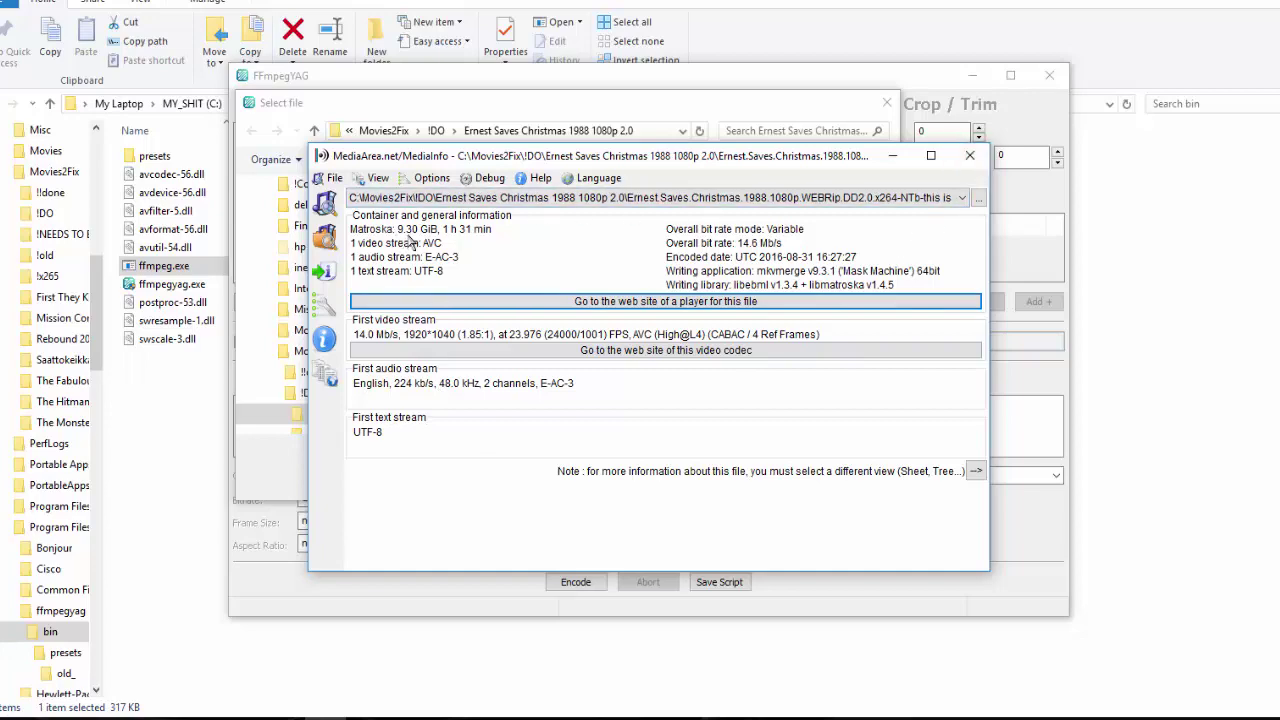
pyautogui.click(969, 155)
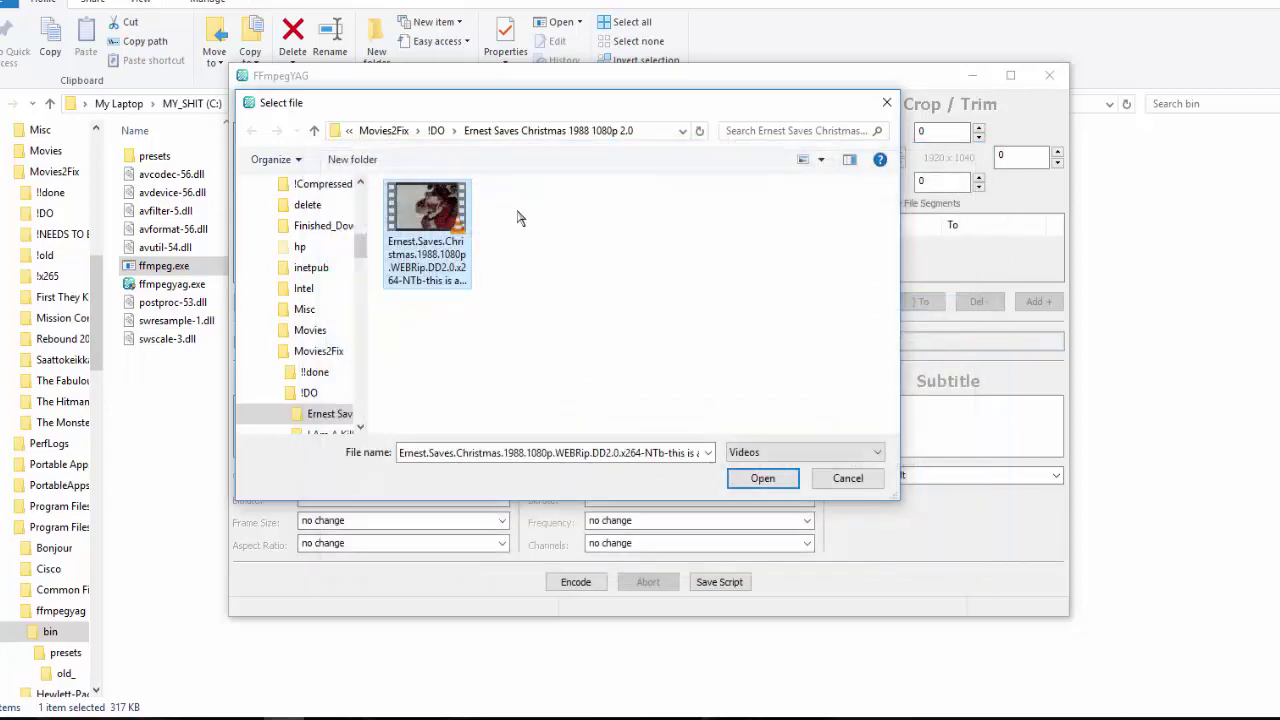
pyautogui.click(762, 478)
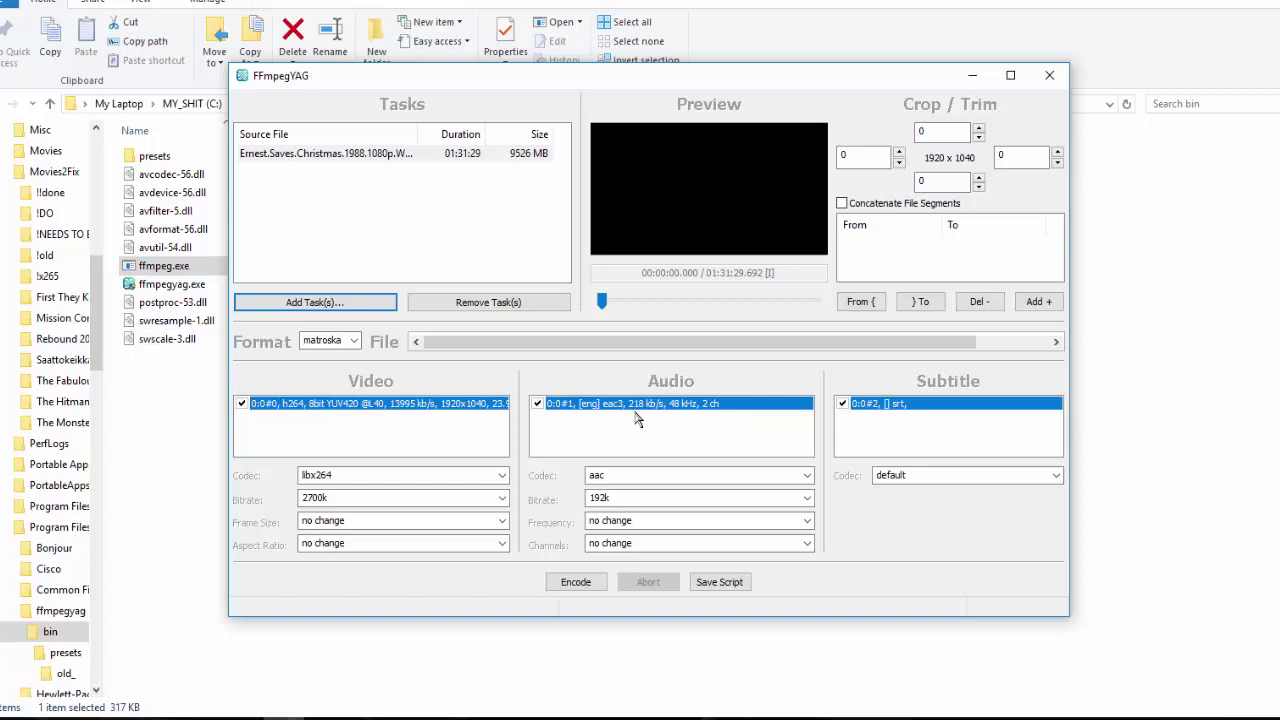
# Step: Set the audio stream's codec to copy
pyautogui.click(807, 476)
pyautogui.click(787, 503)
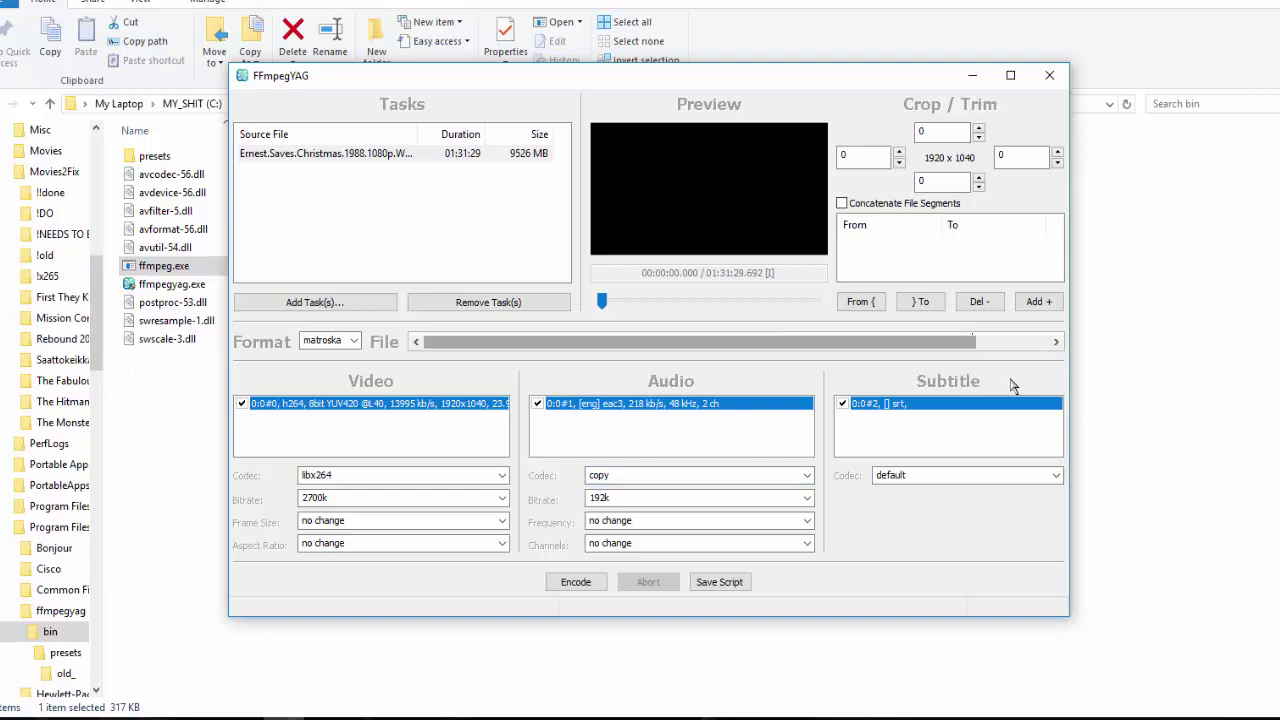
# Step: Shorten the output file name to Ernest.Saves.Christmas.1988.1080p.WEBRip.DD2.0.x264-NTb.mkv
pyautogui.scroll(-3, 1012, 385)
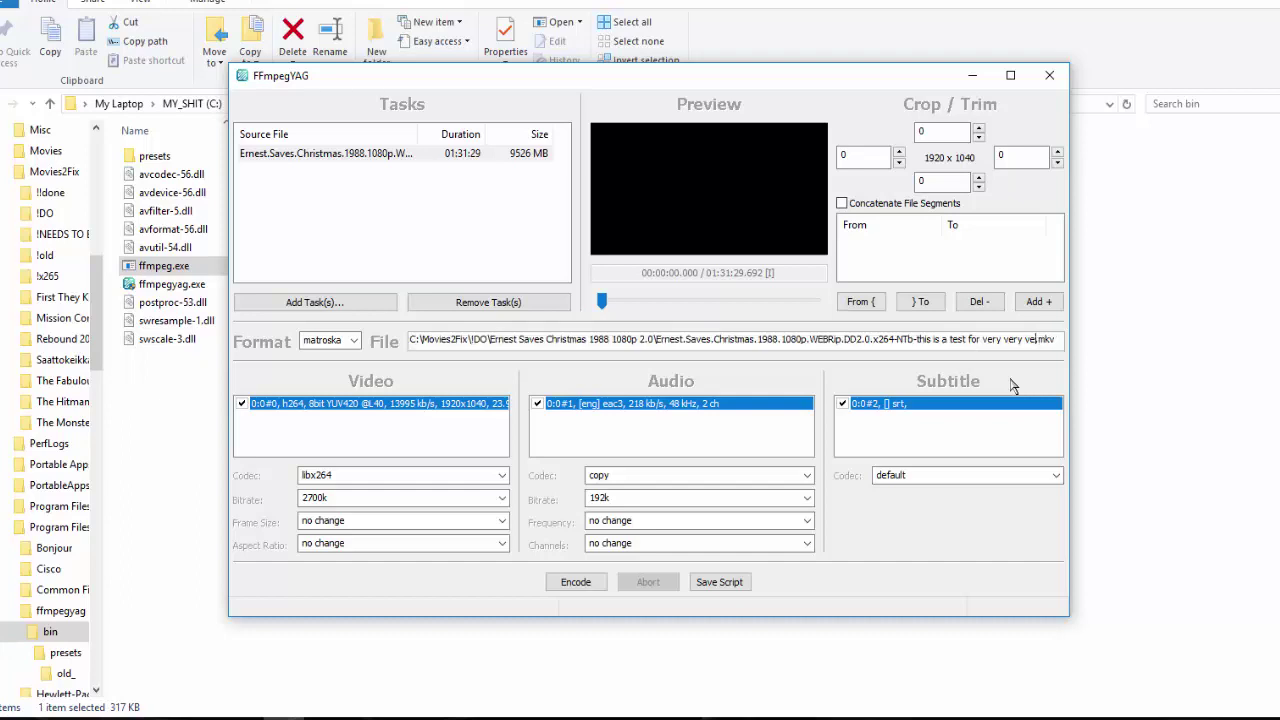
pyautogui.press('BackSpace')
pyautogui.press('BackSpace')
pyautogui.press('BackSpace')
pyautogui.press('BackSpace')
pyautogui.press('BackSpace')
pyautogui.press('BackSpace')
pyautogui.press('BackSpace')
pyautogui.press('BackSpace')
pyautogui.press('BackSpace')
pyautogui.press('BackSpace')
pyautogui.press('BackSpace')
pyautogui.press('BackSpace')
pyautogui.press('BackSpace')
pyautogui.press('BackSpace')
pyautogui.press('BackSpace')
pyautogui.press('BackSpace')
pyautogui.press('BackSpace')
pyautogui.press('BackSpace')
pyautogui.press('BackSpace')
pyautogui.press('BackSpace')
pyautogui.press('BackSpace')
pyautogui.press('BackSpace')
pyautogui.press('BackSpace')
pyautogui.press('BackSpace')
pyautogui.press('BackSpace')
pyautogui.press('BackSpace')
pyautogui.press('BackSpace')
pyautogui.press('BackSpace')
pyautogui.press('BackSpace')
pyautogui.press('BackSpace')
pyautogui.press('BackSpace')
pyautogui.press('BackSpace')
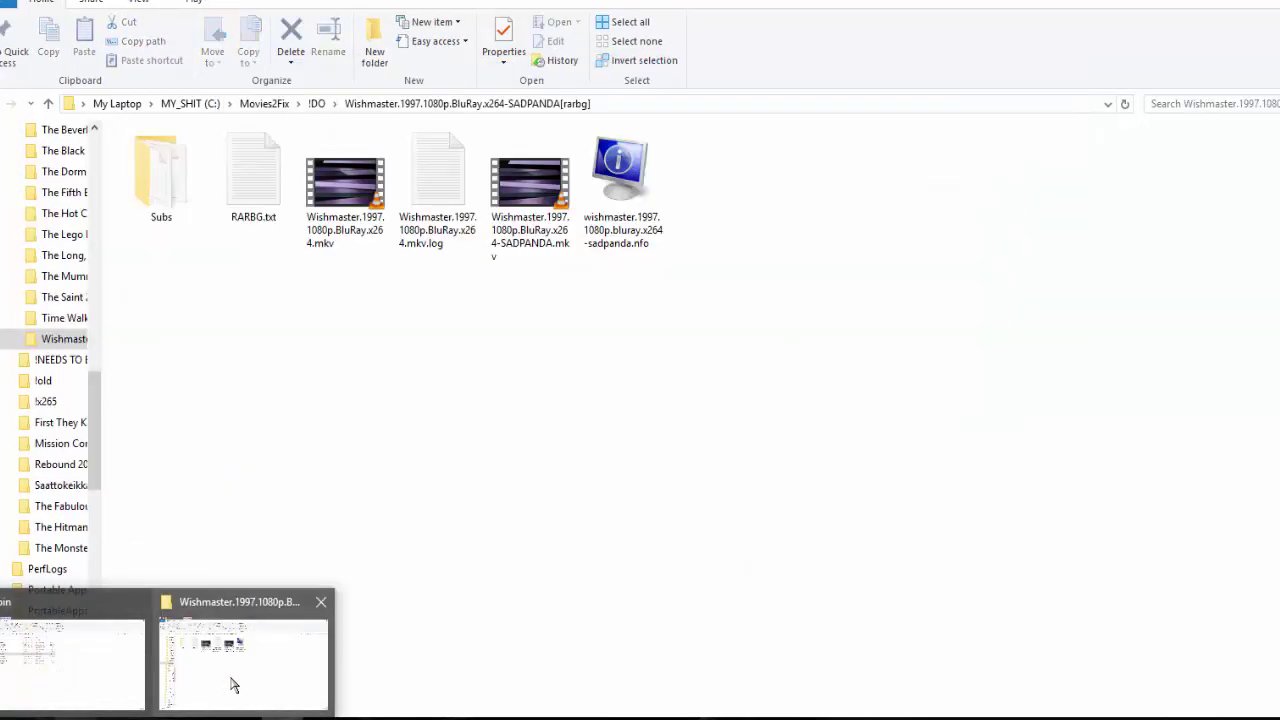
# Step: Switch to the Wishmaster folder in File Explorer and examine the size, bit rate and streams of the original SADPANDA video in MediaInfo
pyautogui.click(230, 685)
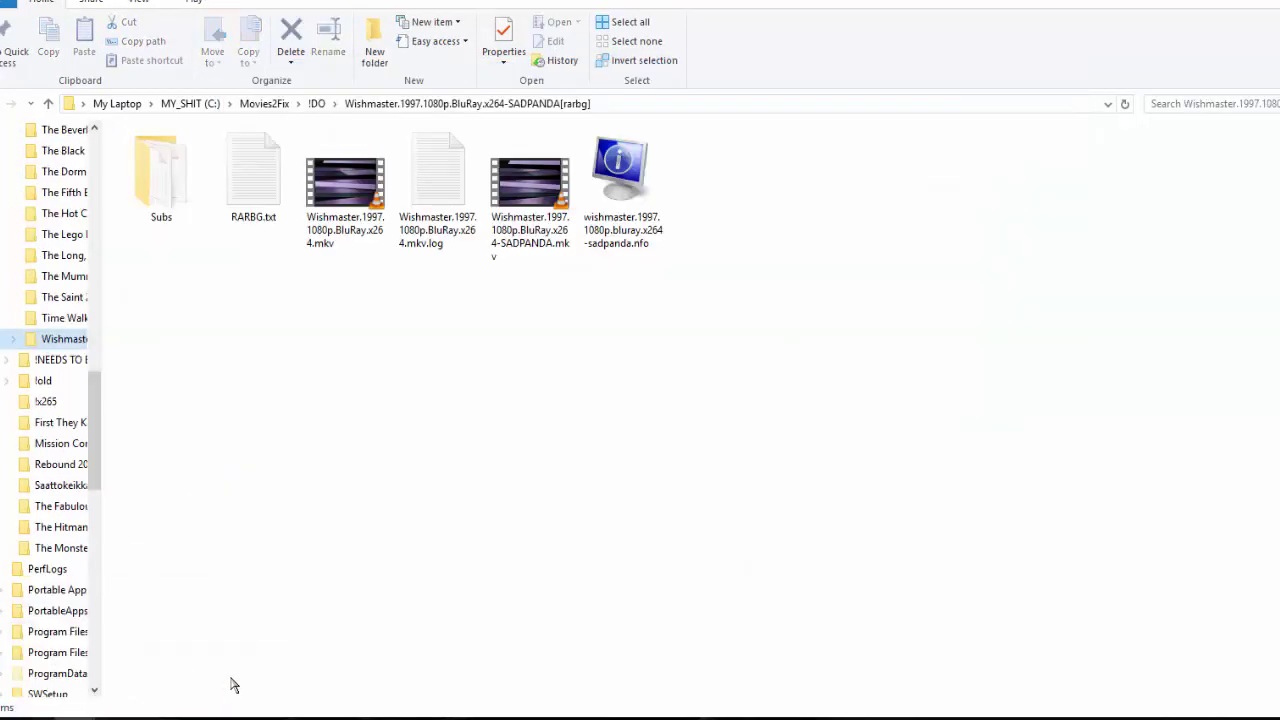
pyautogui.click(529, 204)
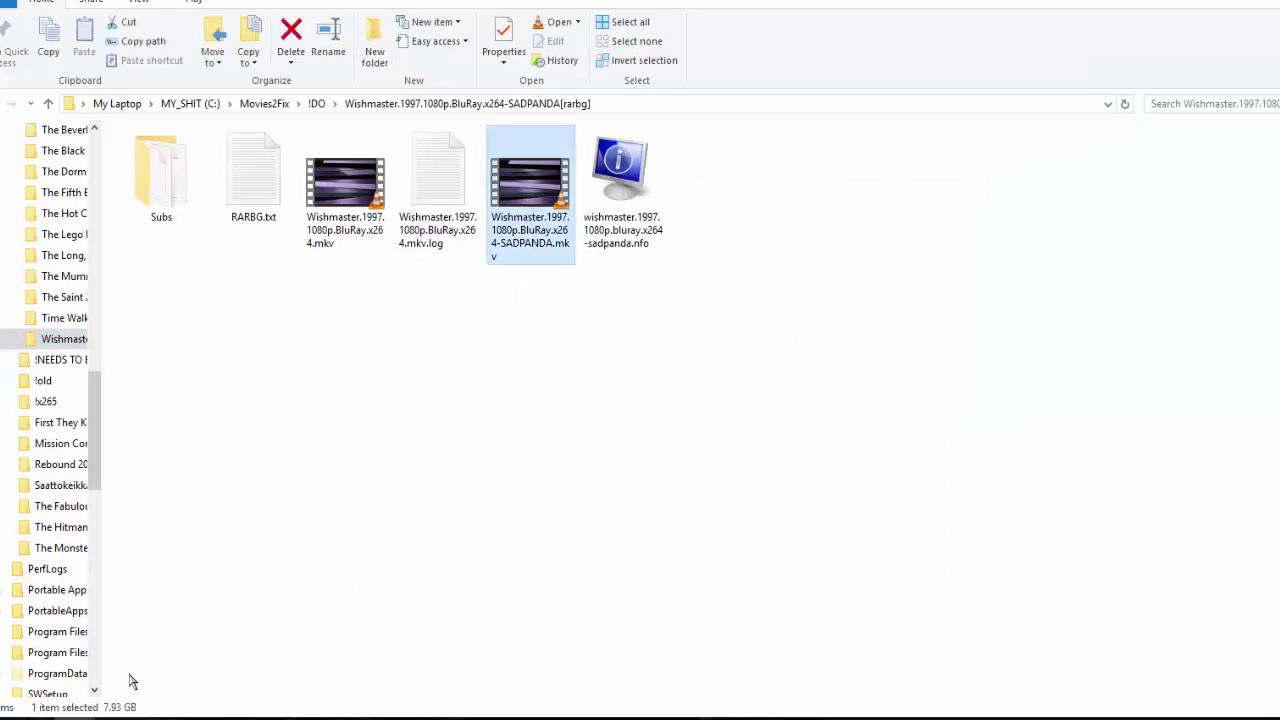
pyautogui.rightClick(523, 183)
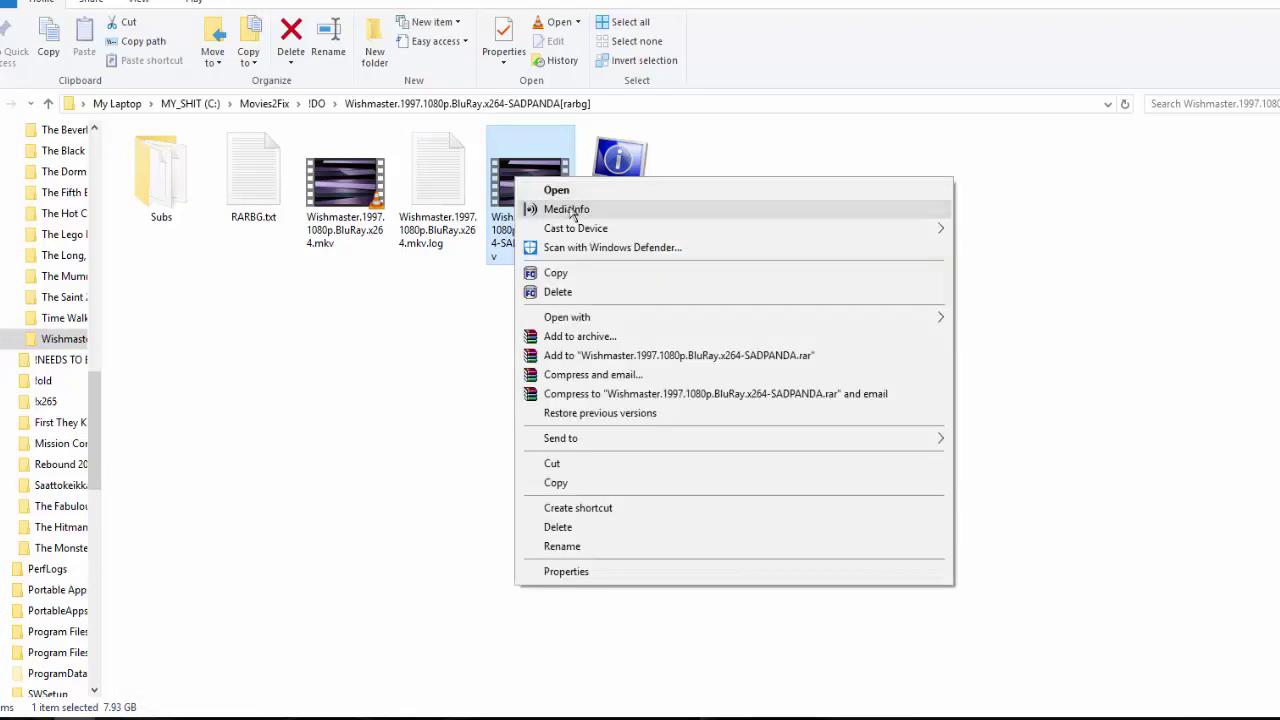
pyautogui.click(550, 206)
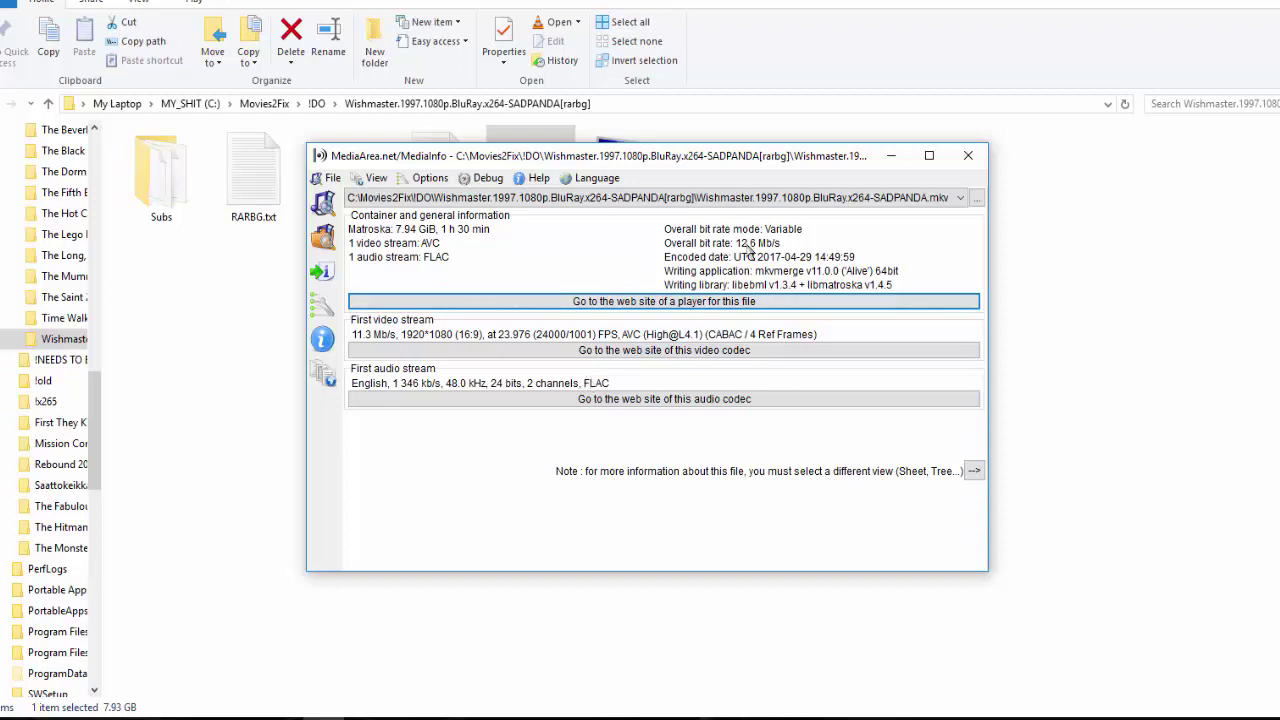
pyautogui.click(966, 157)
# Step: Examine the size, bit rate and streams of the re-encoded Wishmaster.1997.1080p.BluRay.x264.mkv in MediaInfo
pyautogui.rightClick(358, 195)
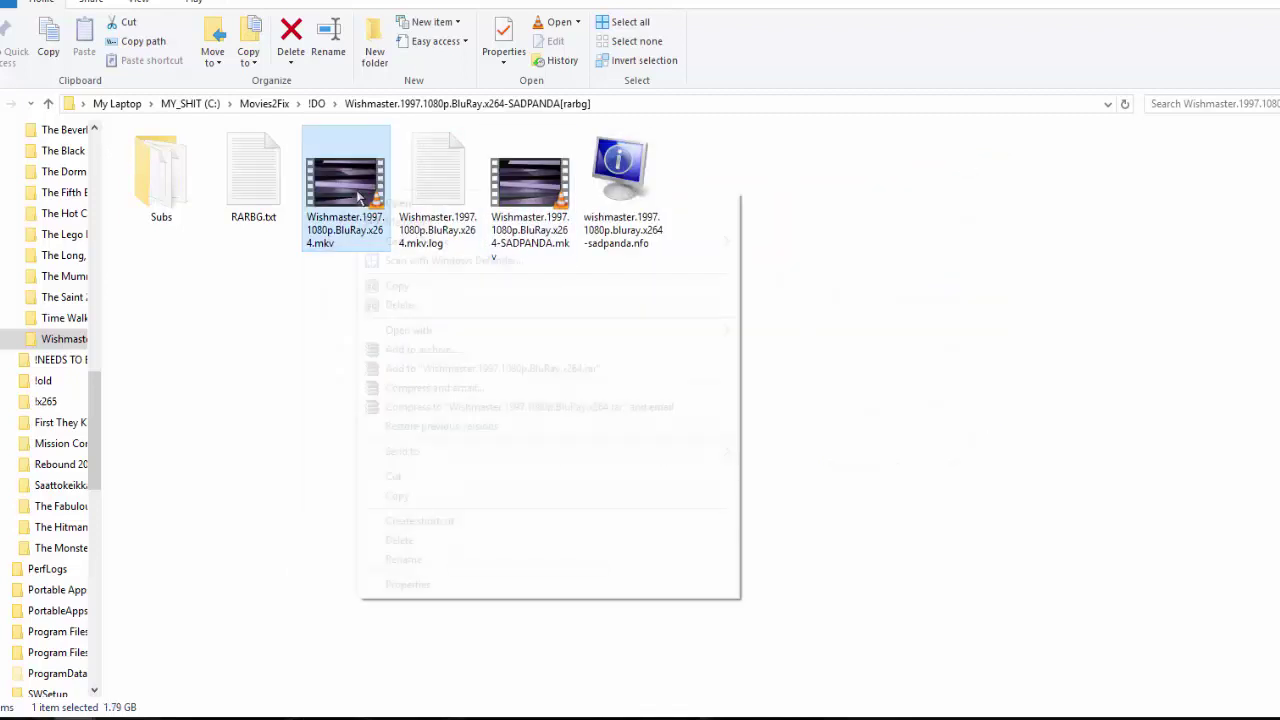
pyautogui.click(428, 225)
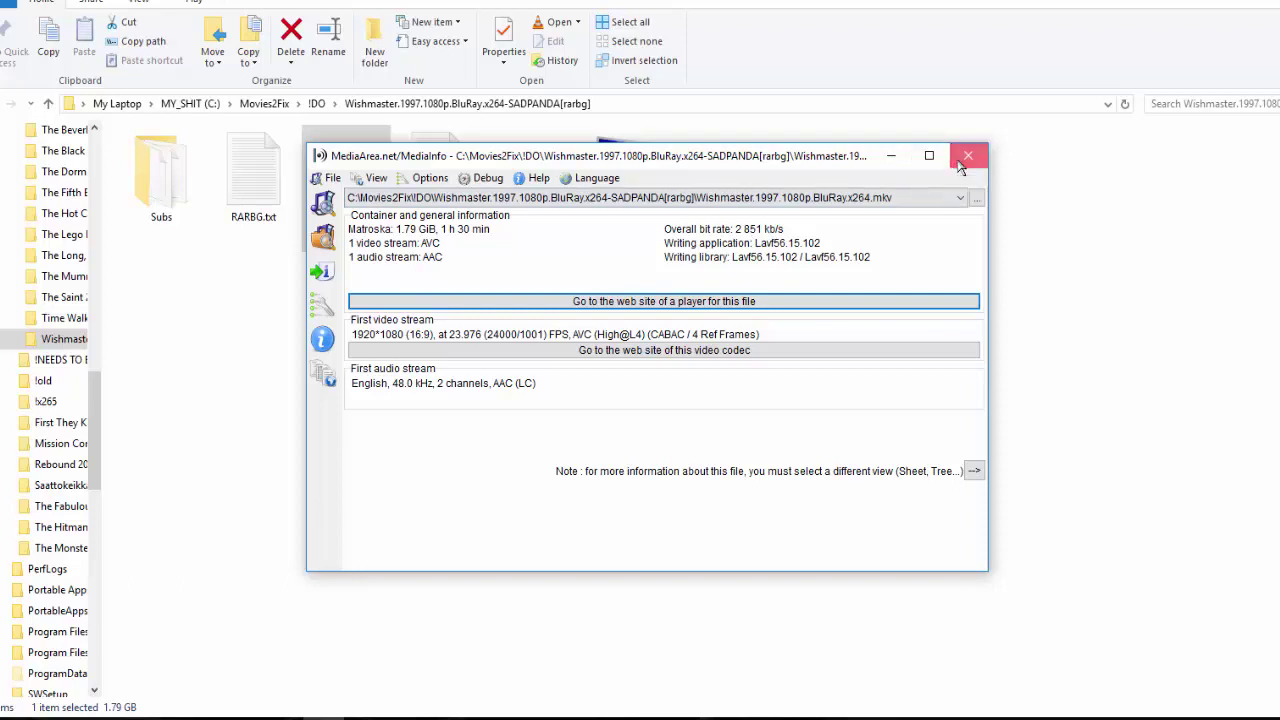
pyautogui.click(960, 166)
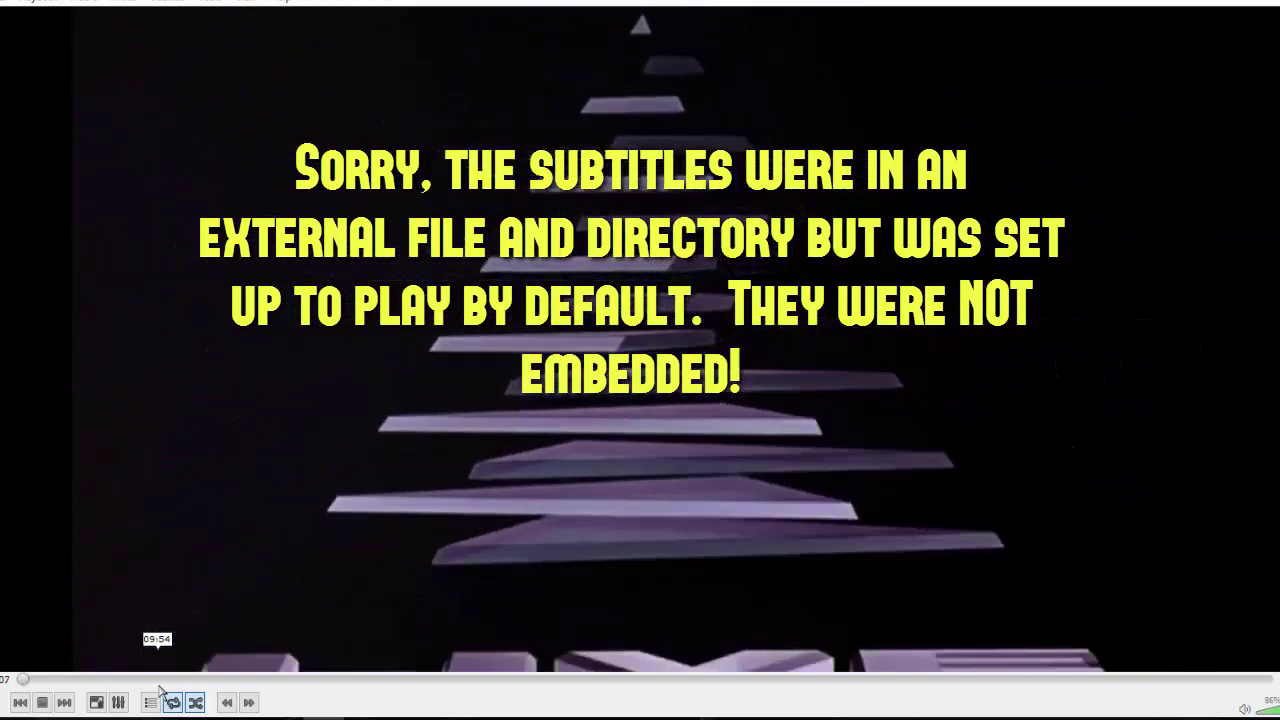
# Step: Play the re-encoded and original Wishmaster videos from about the ten-minute mark to compare their picture quality
pyautogui.click(158, 680)
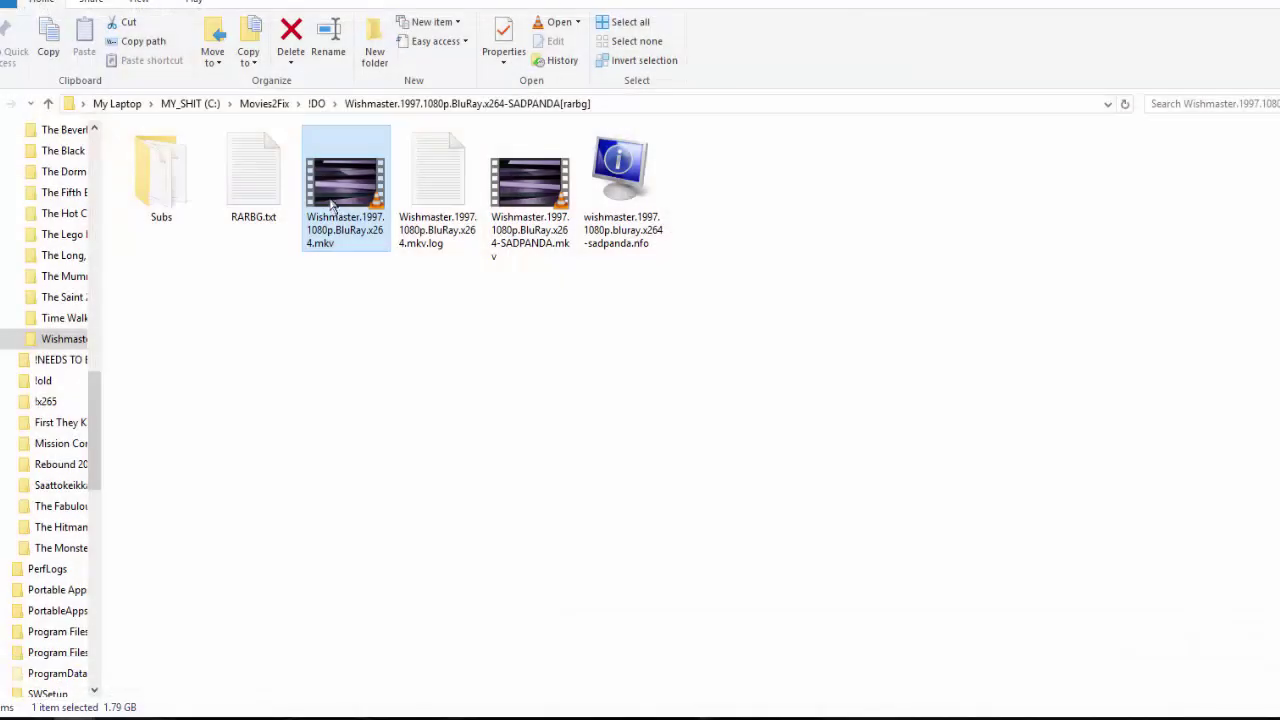
pyautogui.click(527, 195)
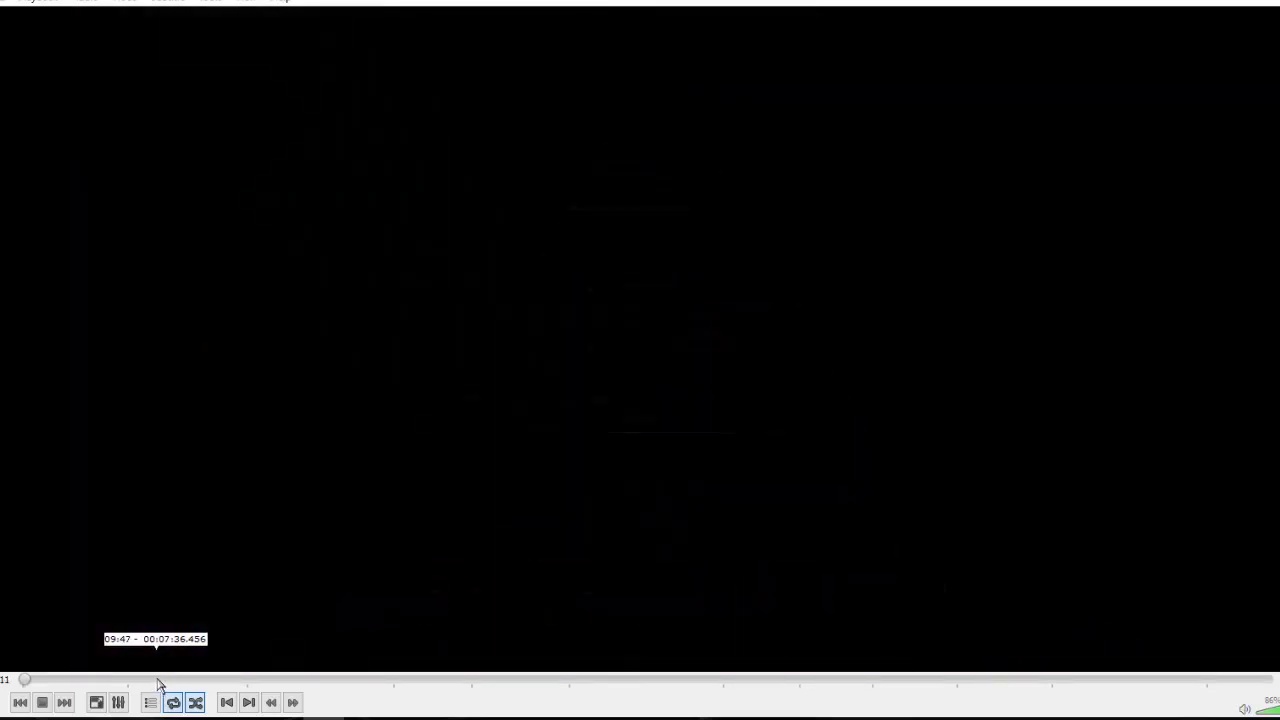
pyautogui.click(161, 681)
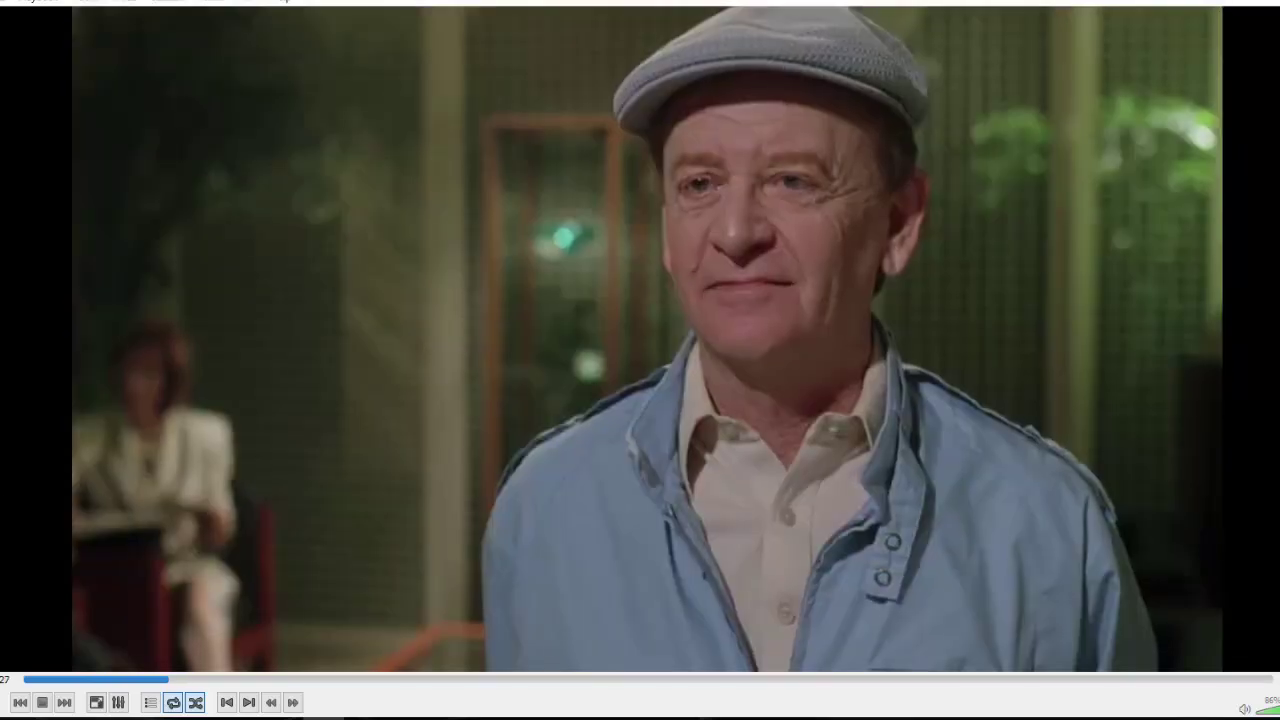
pyautogui.hotkey('alt', 'F4')
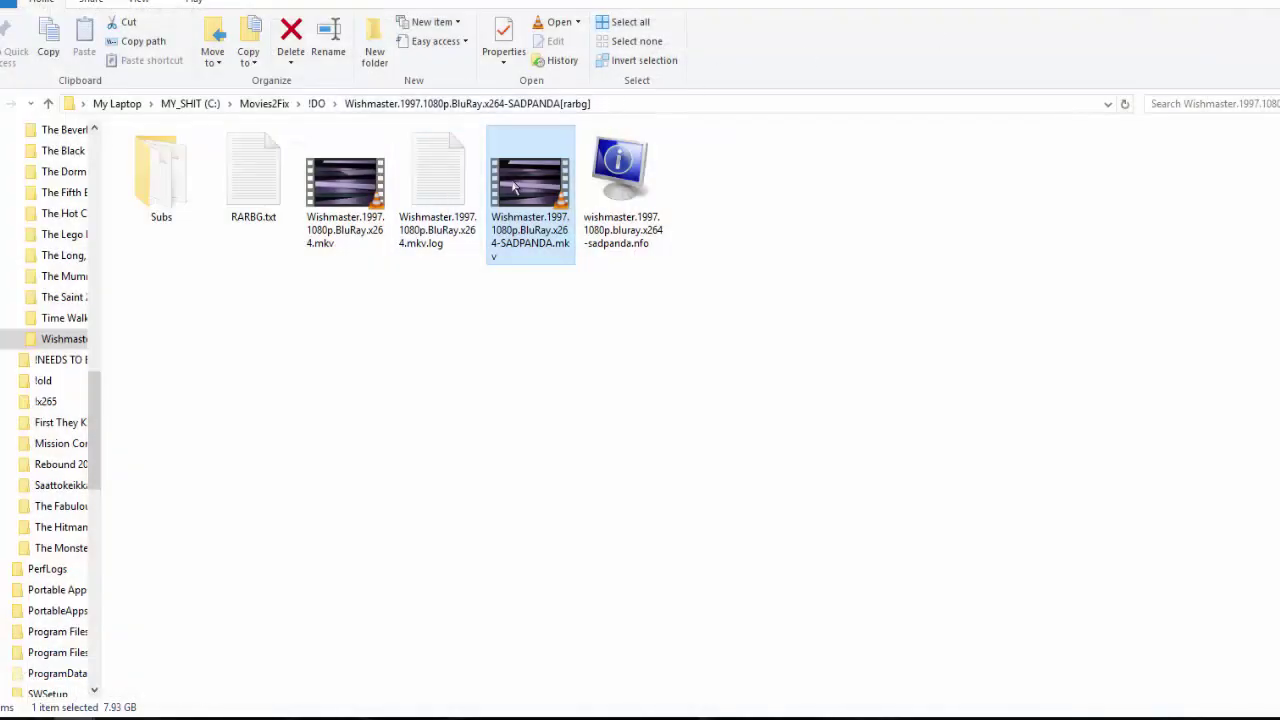
# Step: Check the re-encoded Wishmaster video in MediaInfo for an embedded subtitle stream
pyautogui.moveTo(518, 195)
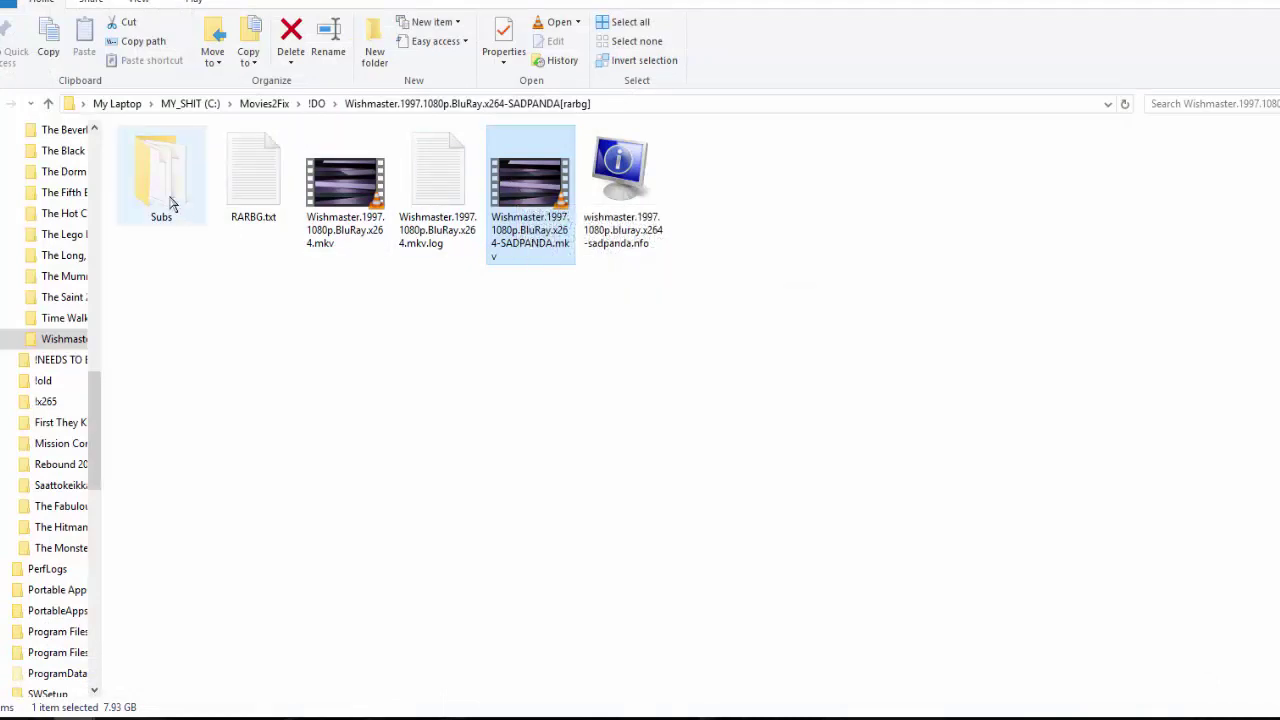
pyautogui.moveTo(170, 202)
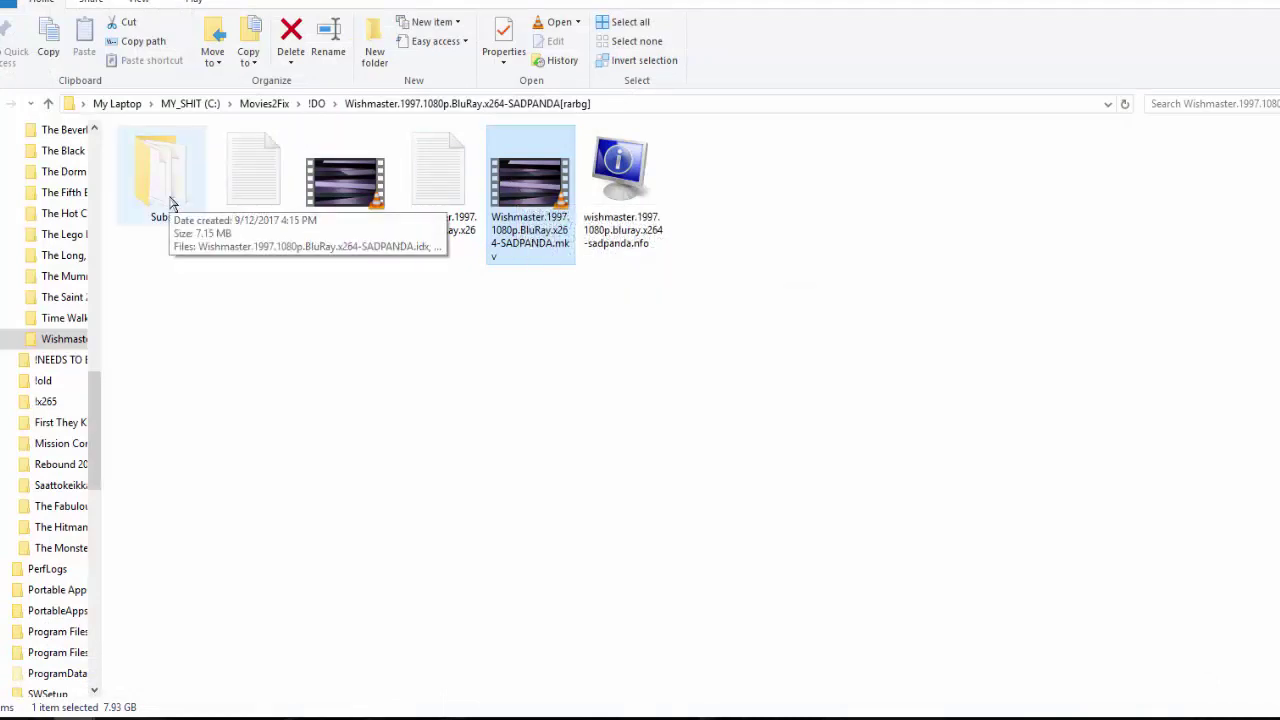
pyautogui.click(360, 197)
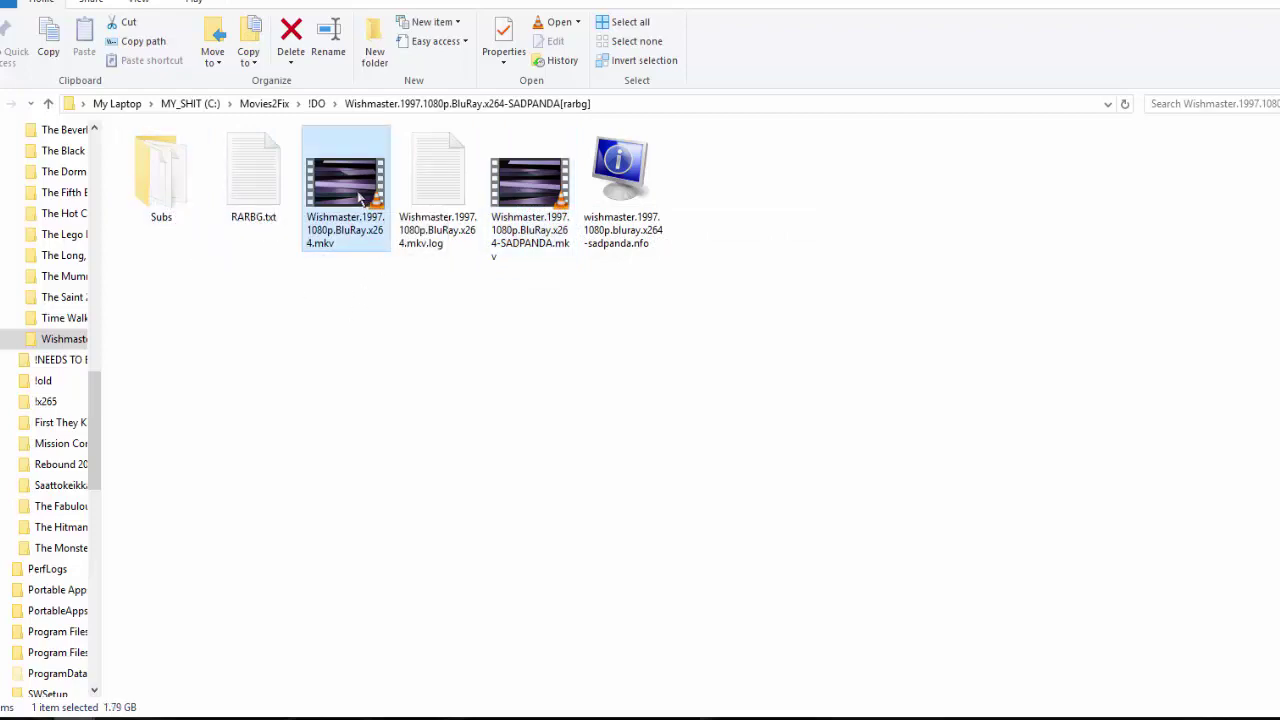
pyautogui.rightClick(360, 197)
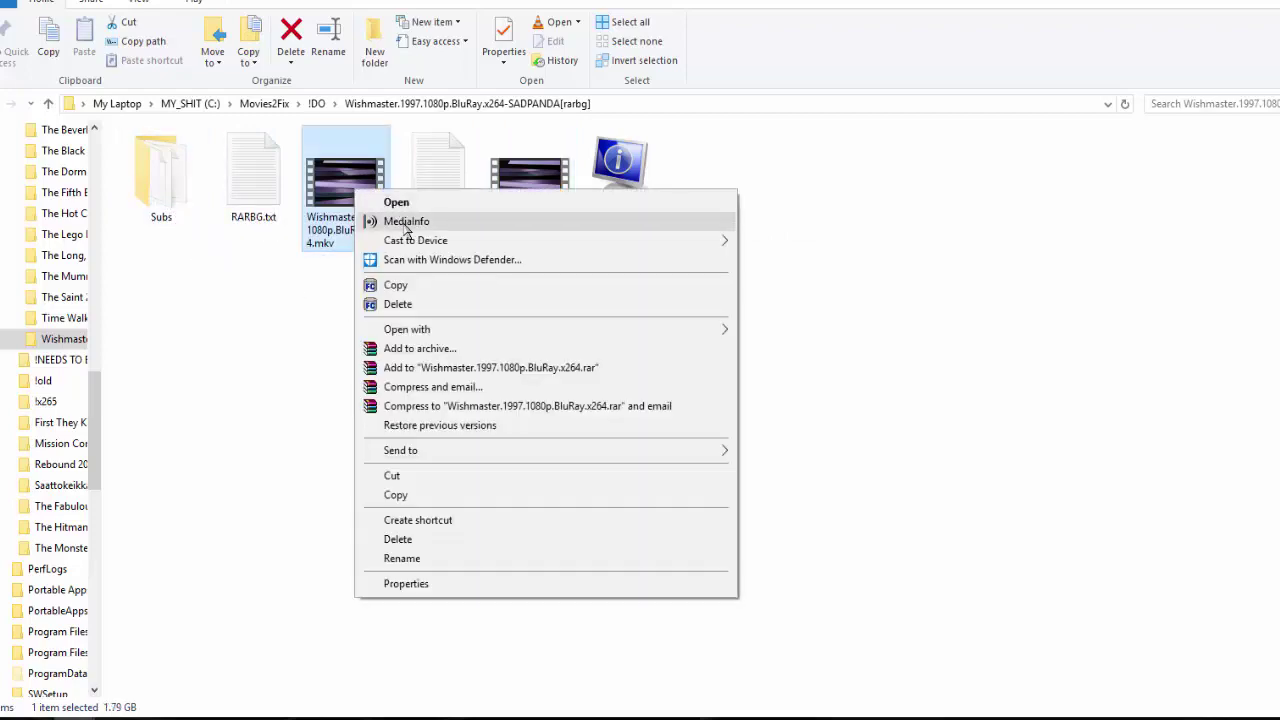
pyautogui.click(414, 220)
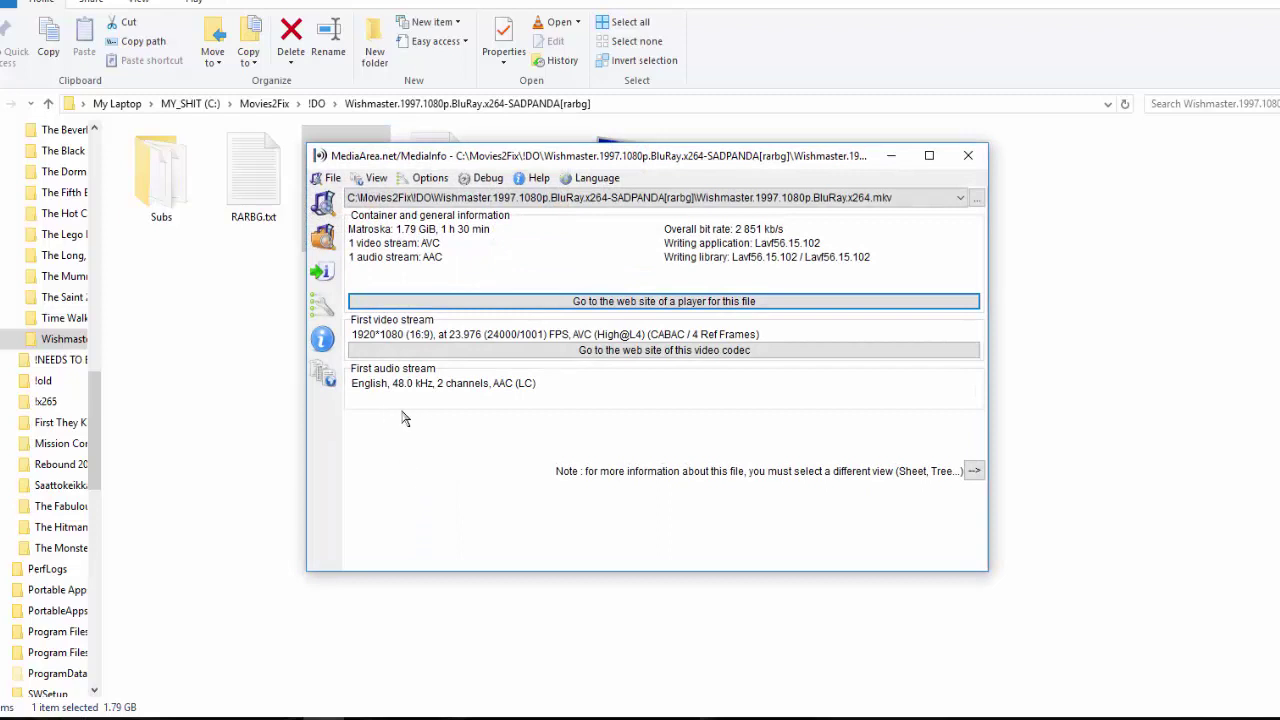
pyautogui.click(968, 157)
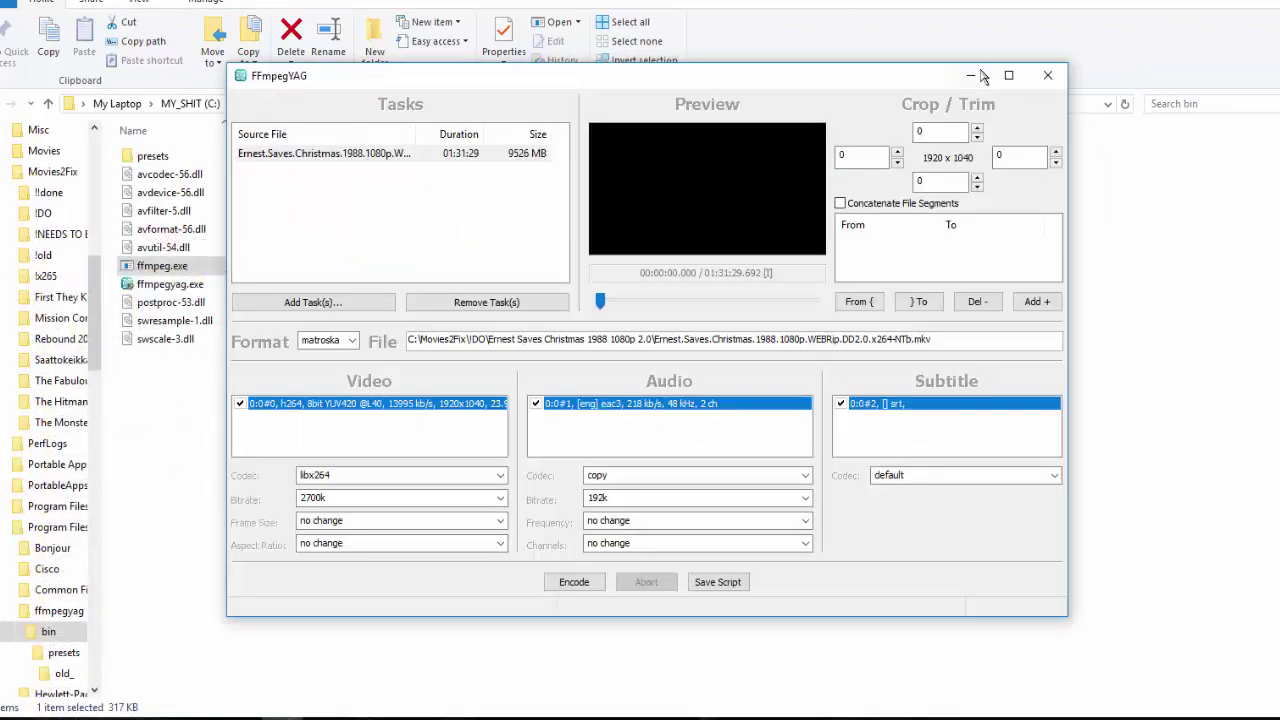
# Step: Load Wishmaster.1997.1080p.BluRay.x264.mkv from its folder as a source file in MKVToolNix GUI
pyautogui.click(980, 76)
pyautogui.moveTo(86, 690)
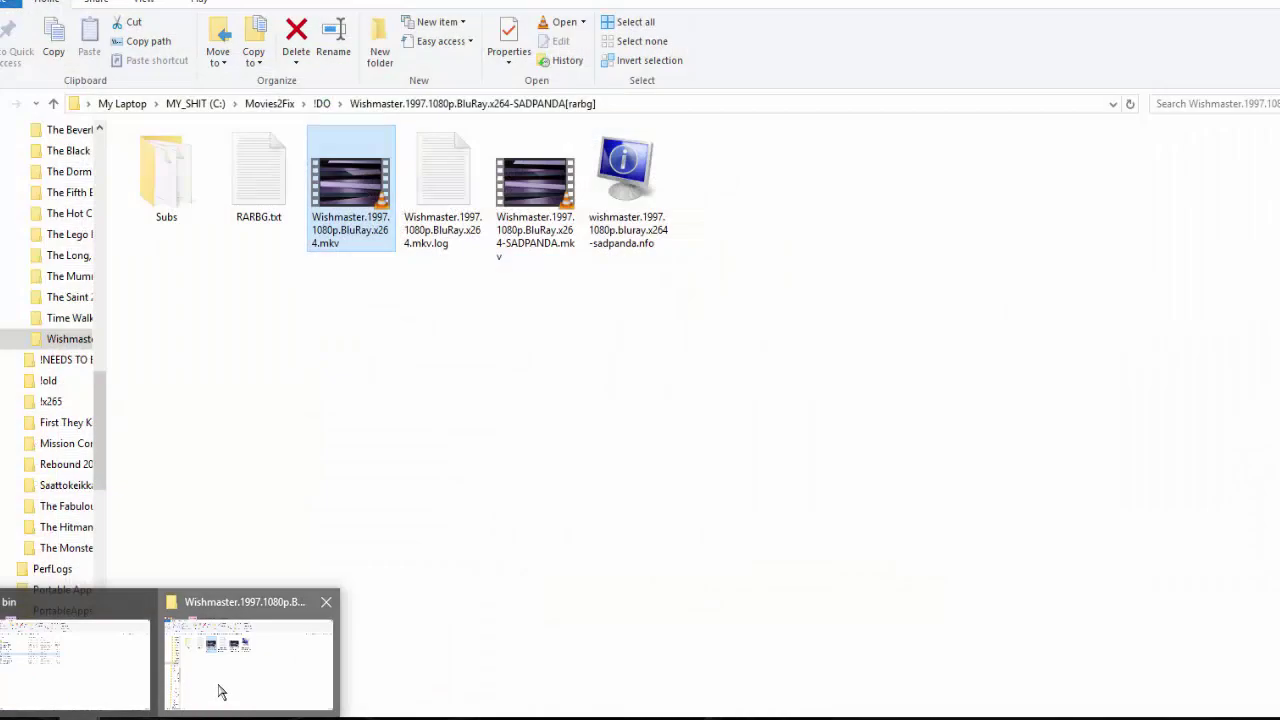
pyautogui.click(220, 688)
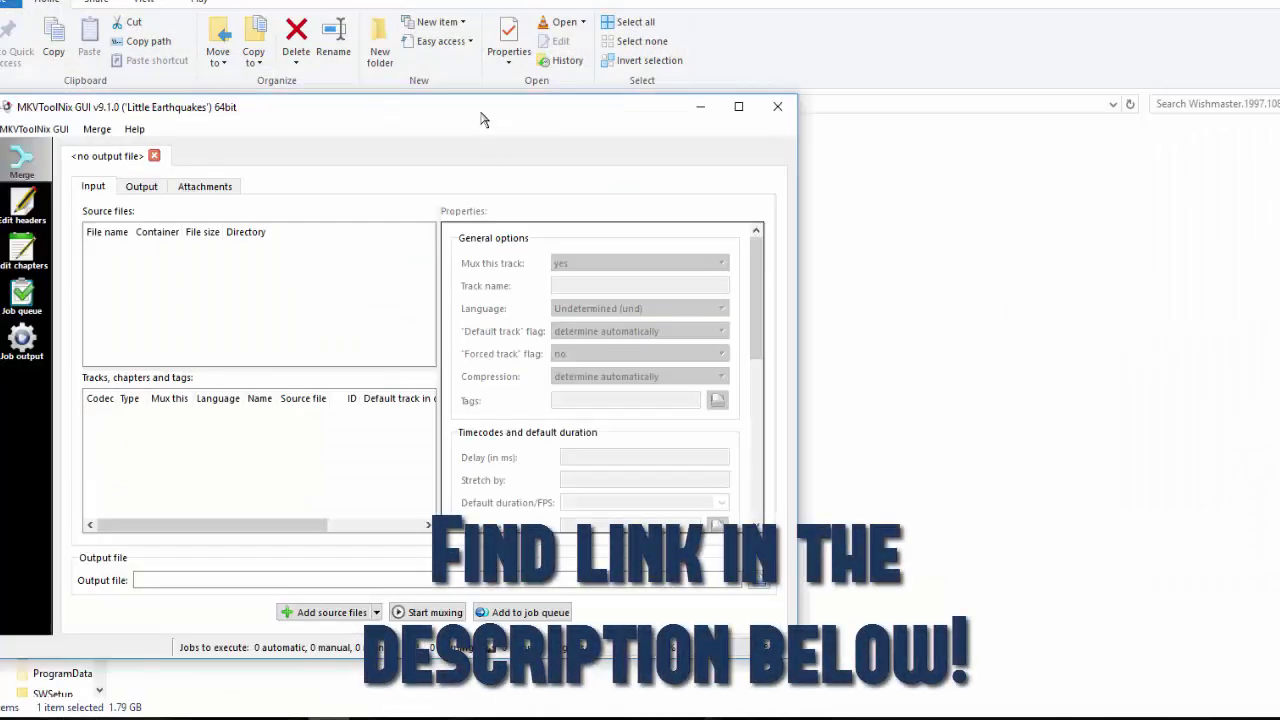
pyautogui.moveTo(480, 119); pyautogui.dragTo(838, 108)
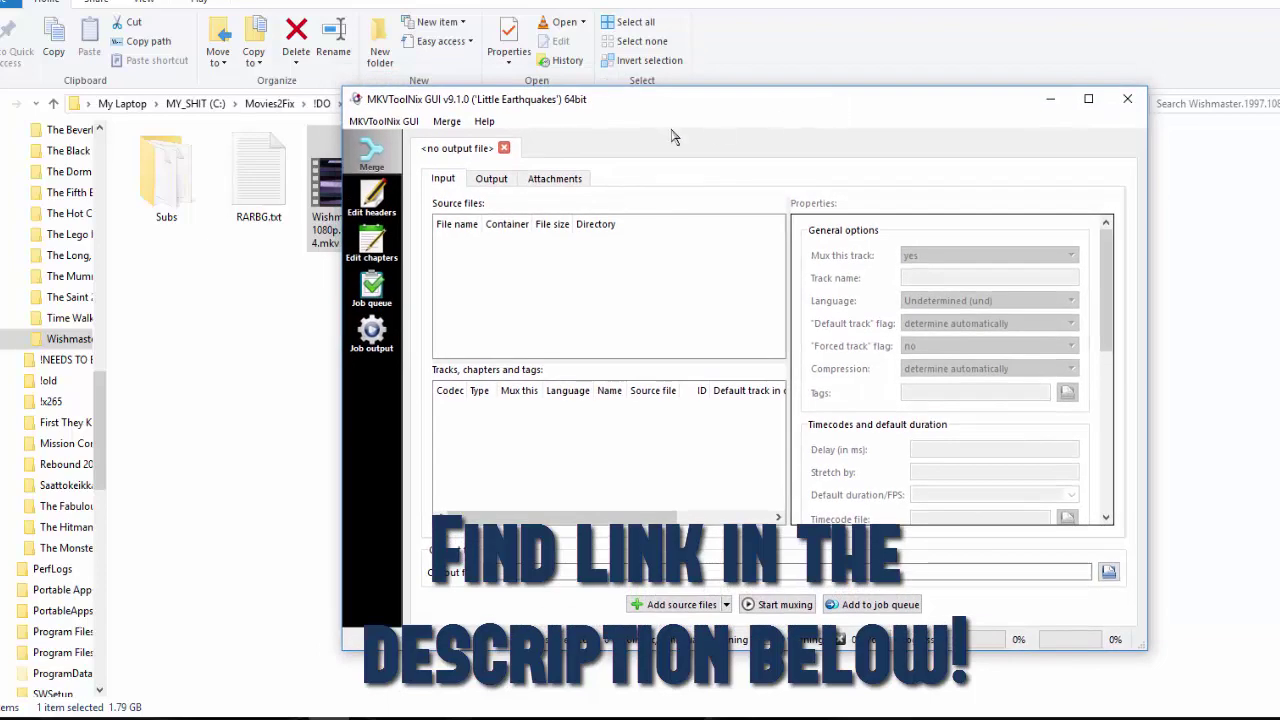
pyautogui.moveTo(632, 113); pyautogui.dragTo(718, 115)
pyautogui.moveTo(345, 195); pyautogui.dragTo(656, 325)
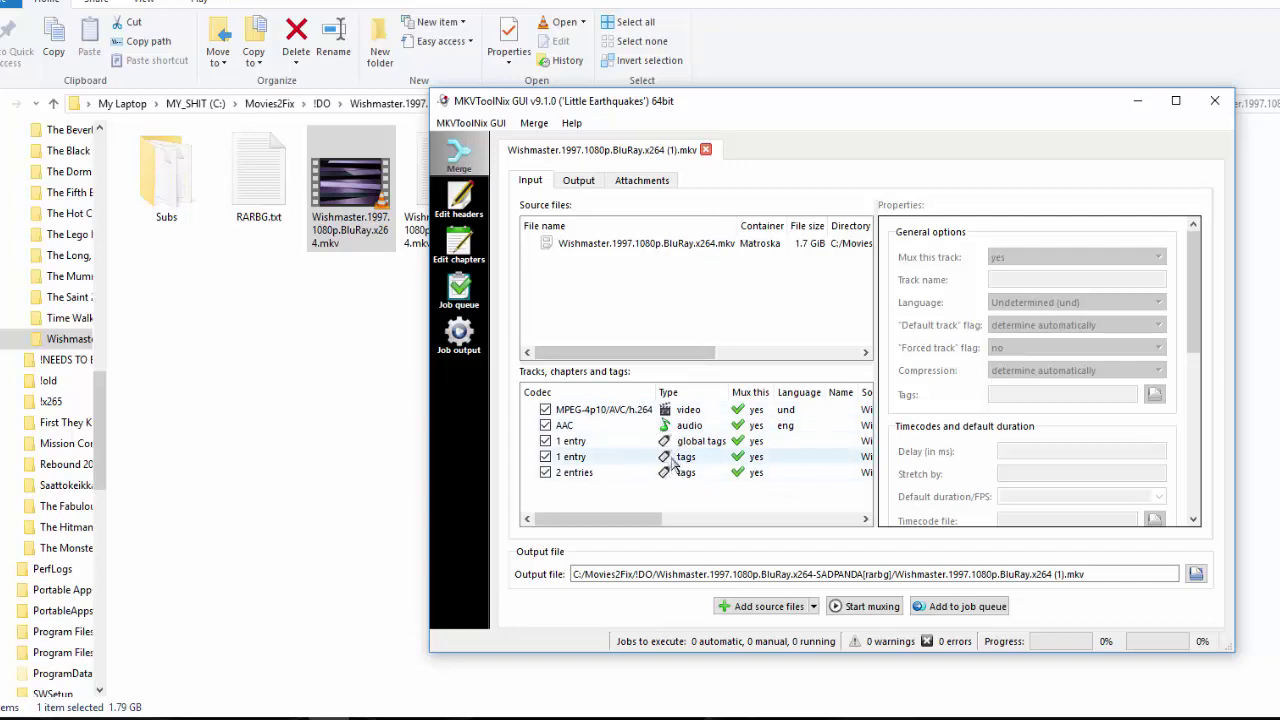
# Step: Add Wishmaster.1997.1080p.BluRay.x264-SADPANDA.idx from the Subs folder as a source file and select its VobSub subtitle track
pyautogui.rightClick(618, 294)
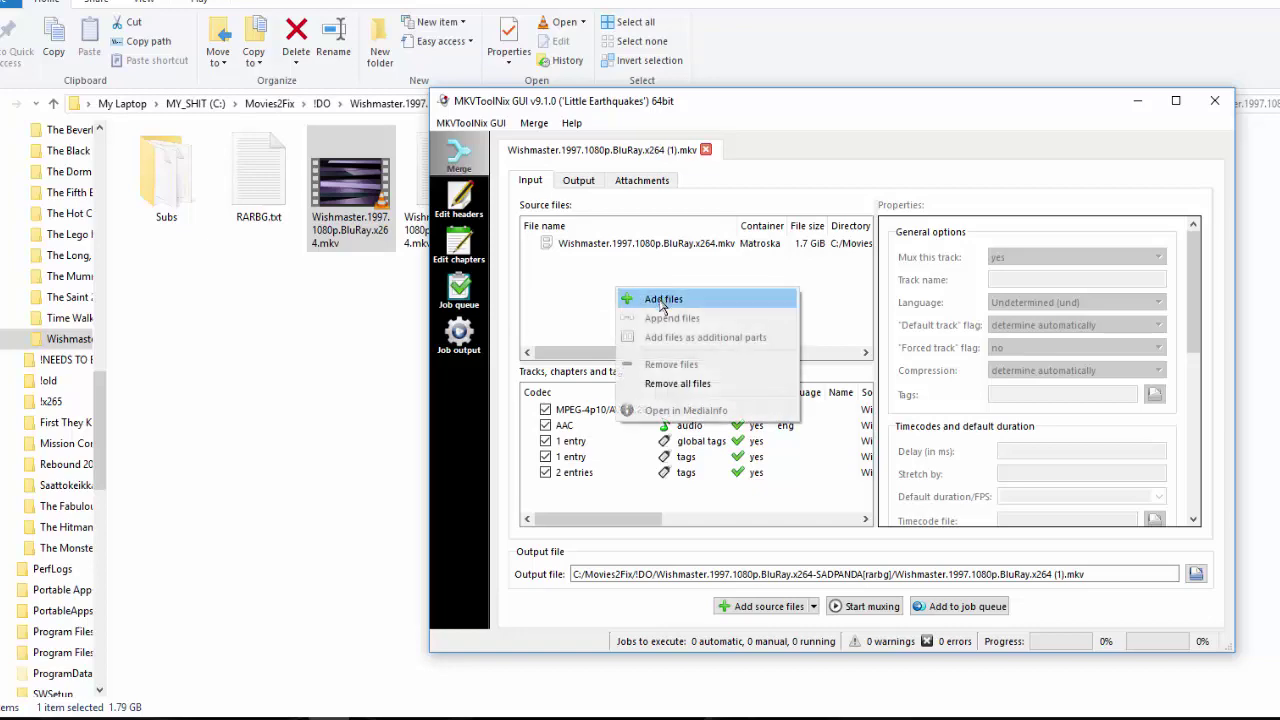
pyautogui.click(661, 300)
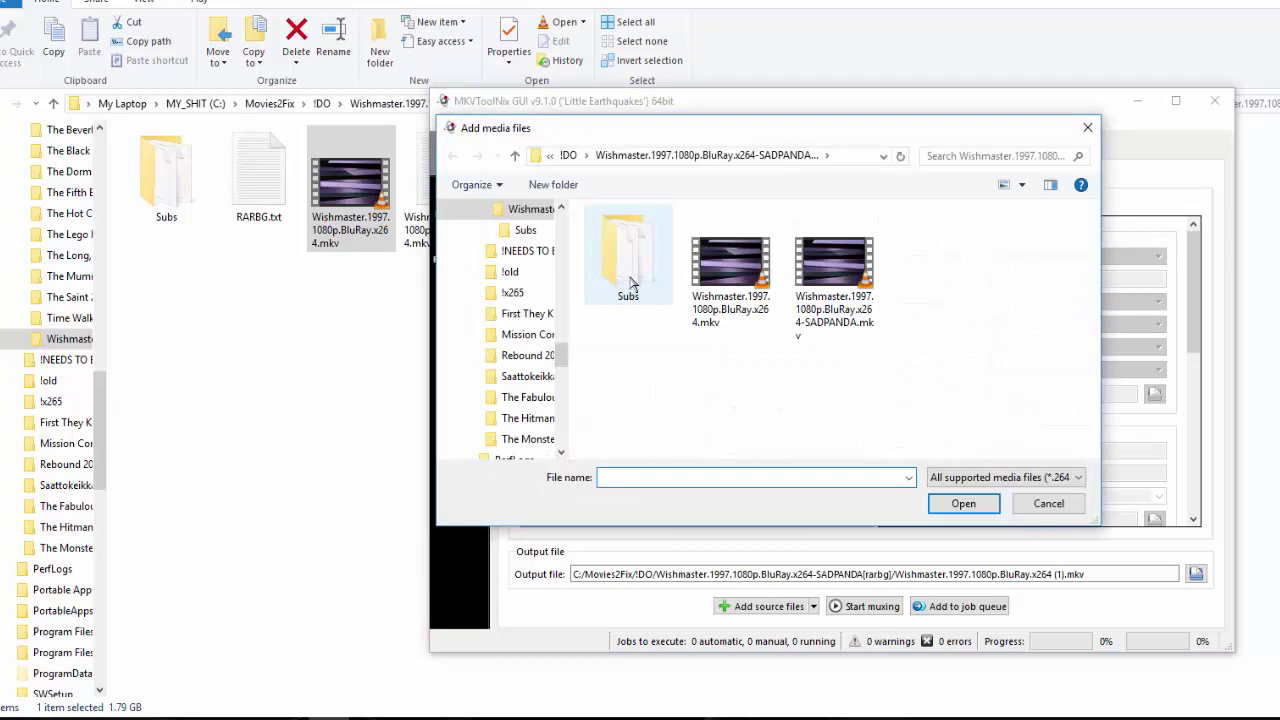
pyautogui.doubleClick(630, 282)
pyautogui.doubleClick(737, 248)
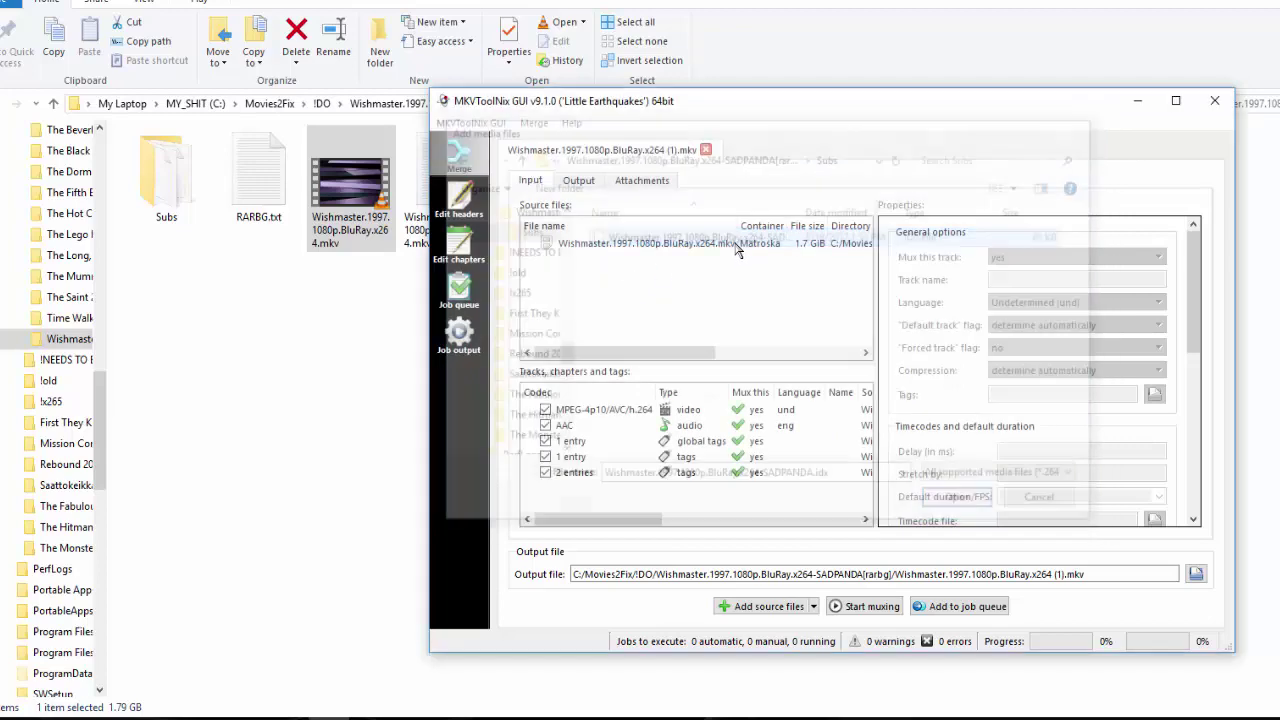
pyautogui.click(692, 262)
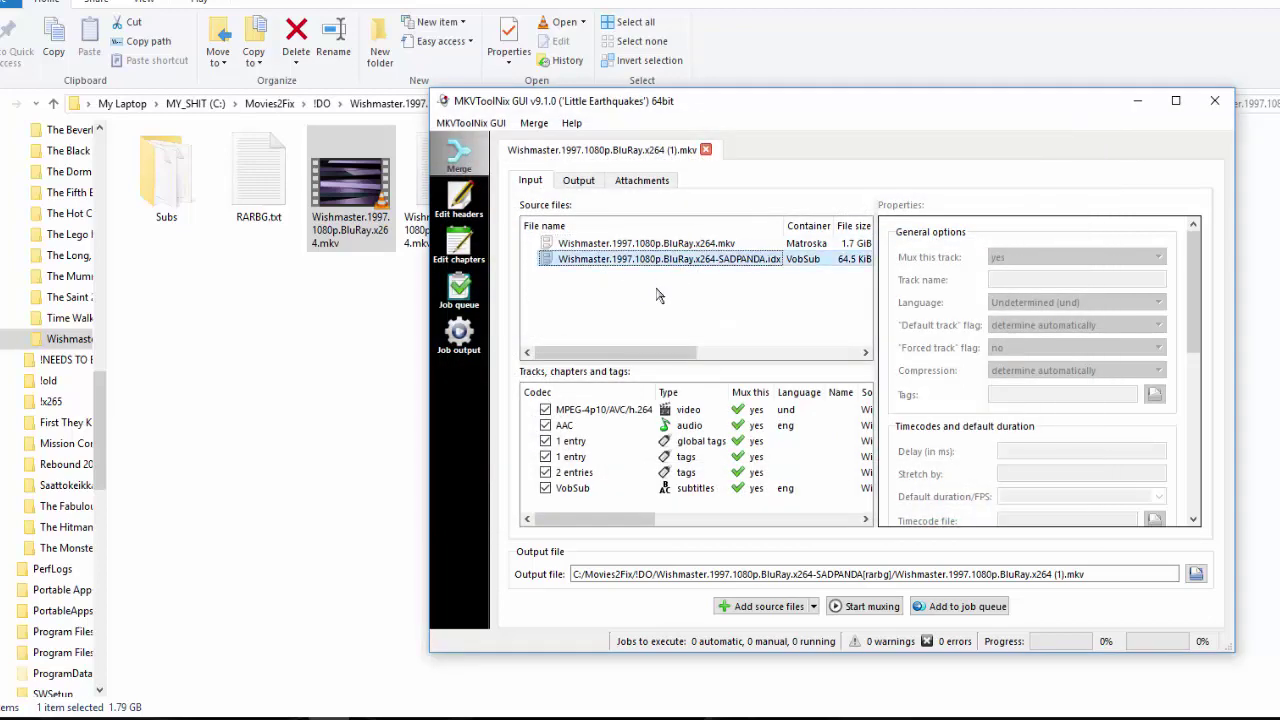
pyautogui.click(586, 491)
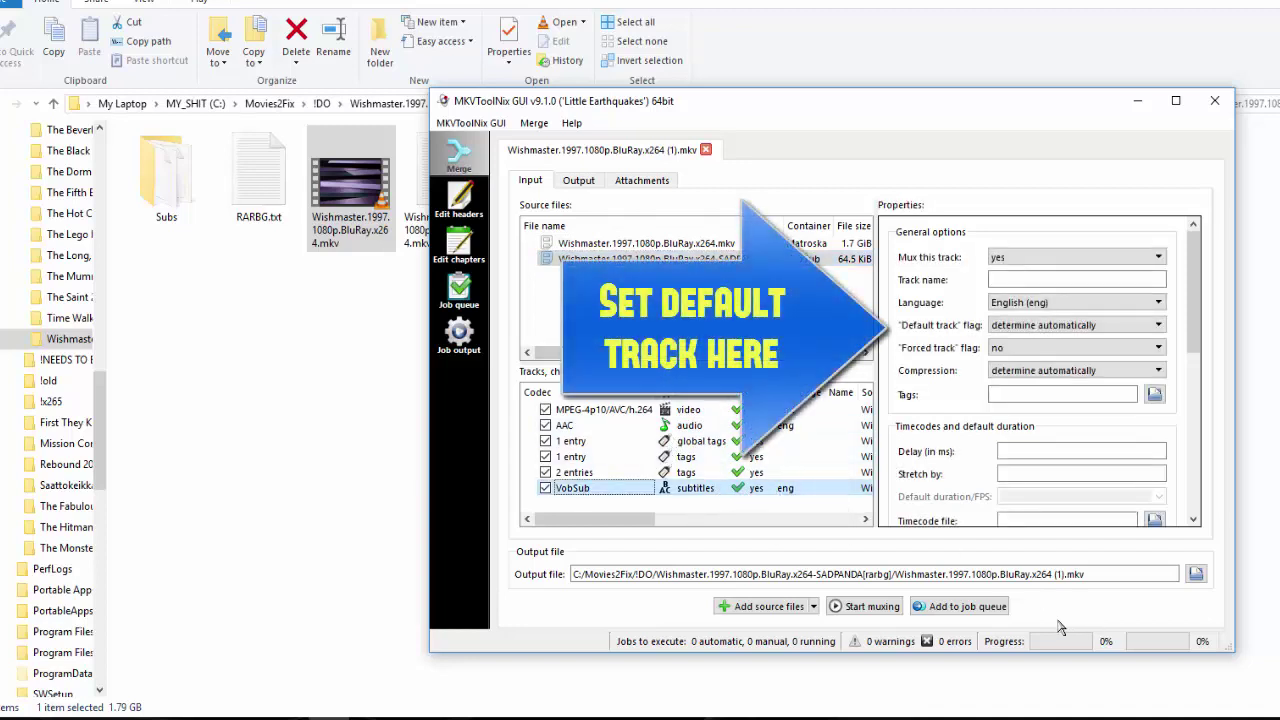
# Step: Mux the Wishmaster video with its VobSub subtitle track and inspect the streams of Wishmaster.1997.1080p.BluRay.x264 (1).mkv in MediaInfo
pyautogui.click(870, 606)
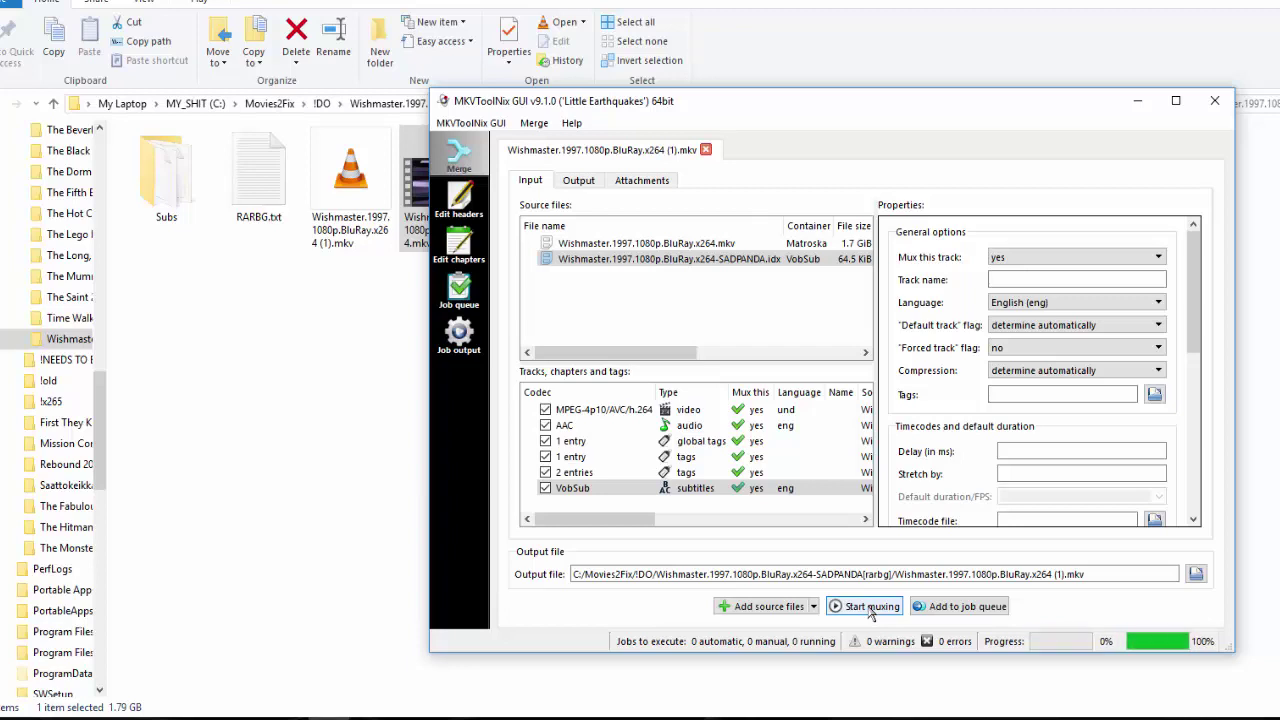
pyautogui.click(292, 368)
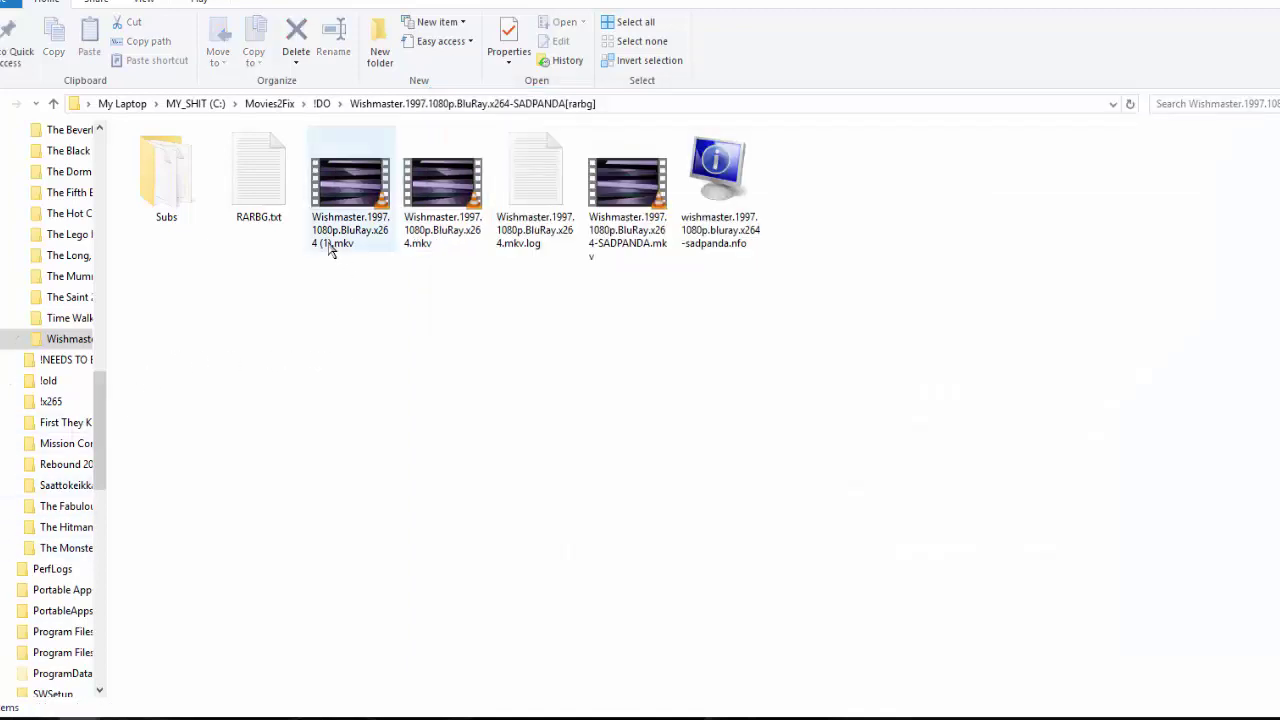
pyautogui.moveTo(330, 250)
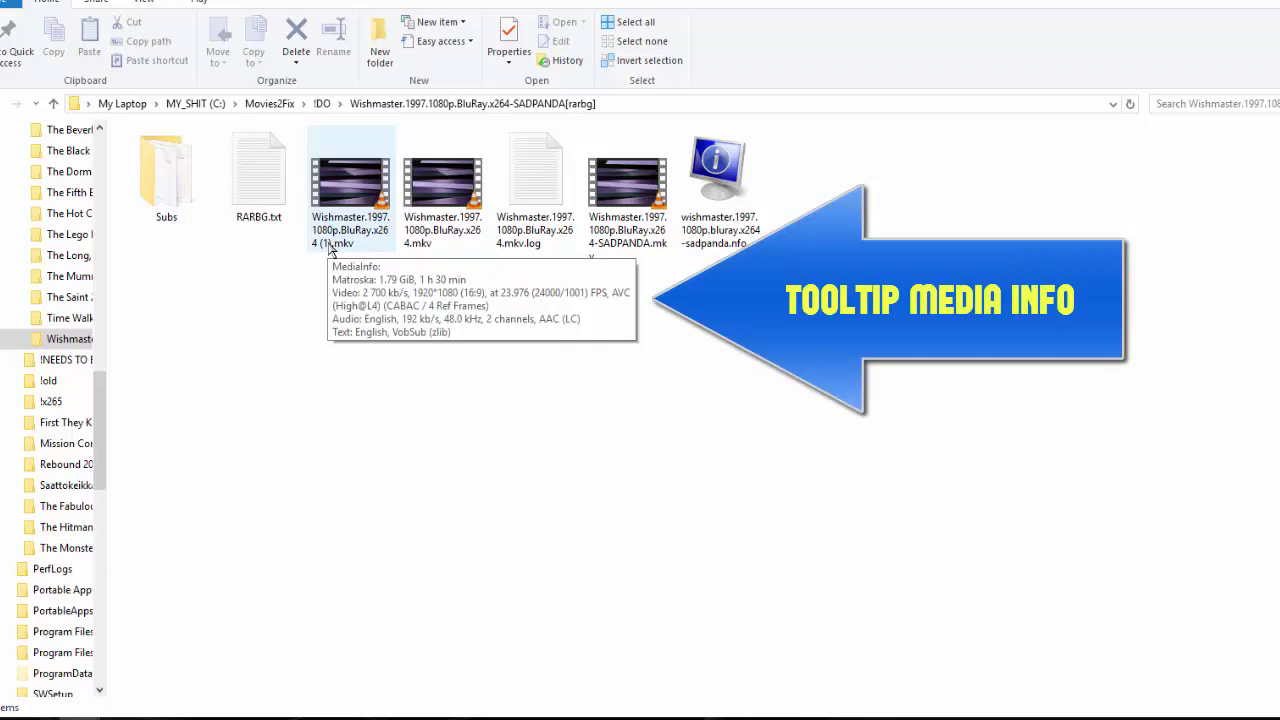
pyautogui.rightClick(362, 178)
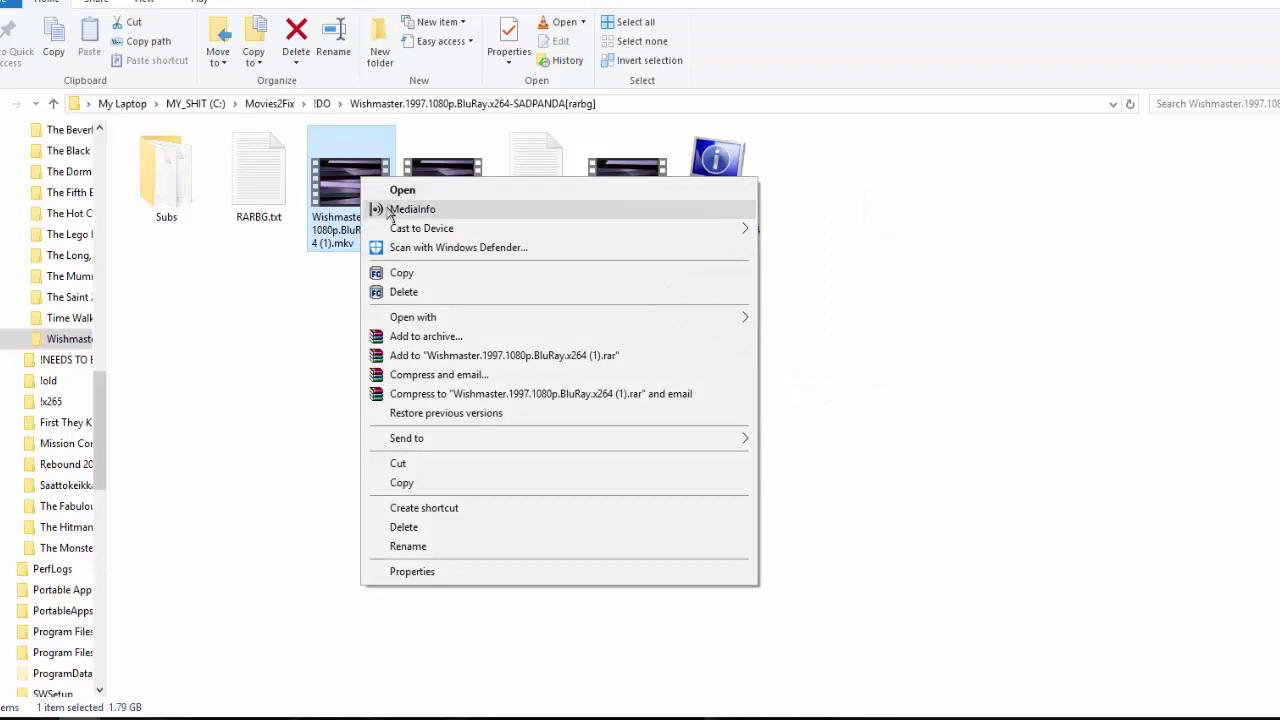
pyautogui.click(410, 209)
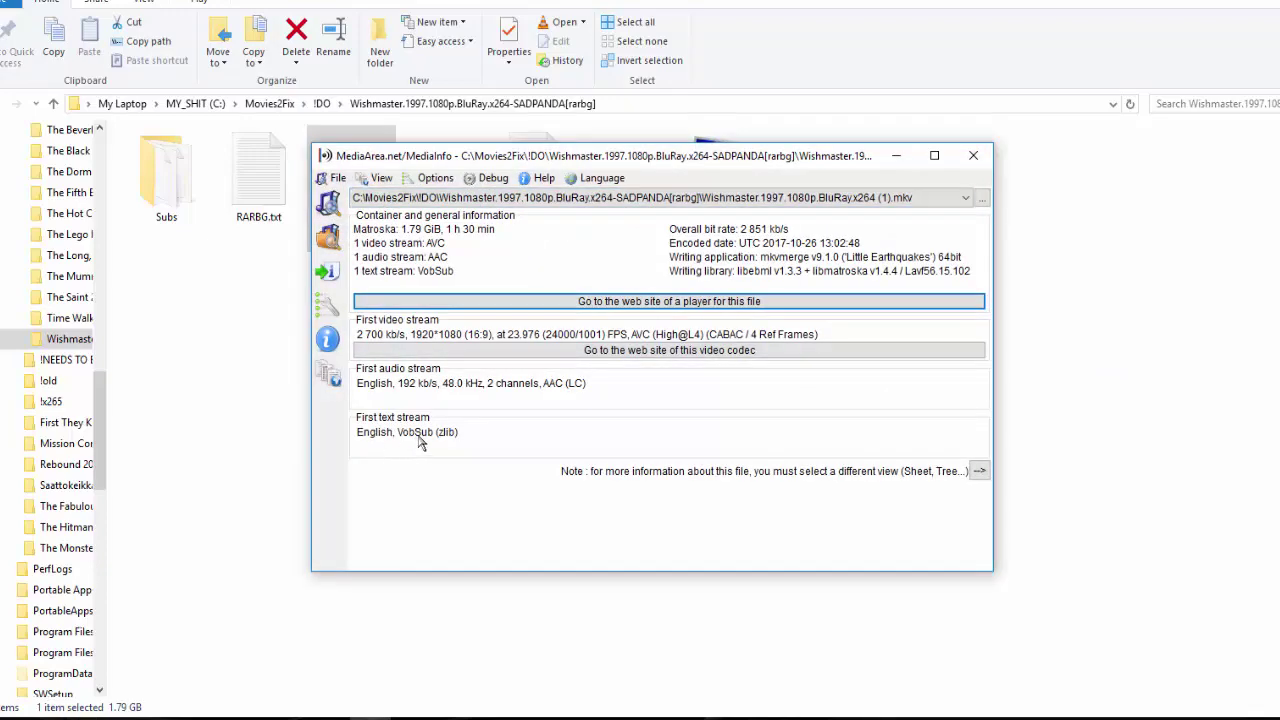
pyautogui.click(973, 155)
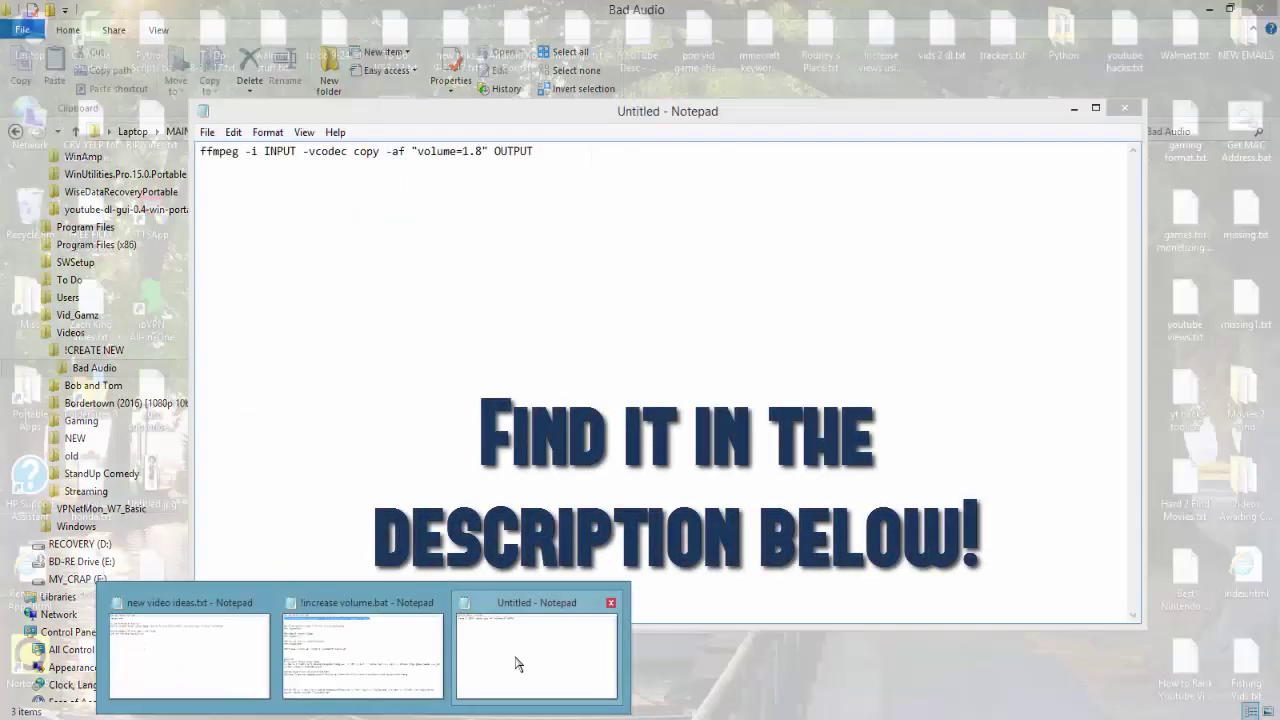
# Step: Bring up the untitled Notepad note with the ffmpeg volume command and set its font size to 20
pyautogui.click(517, 666)
pyautogui.click(268, 134)
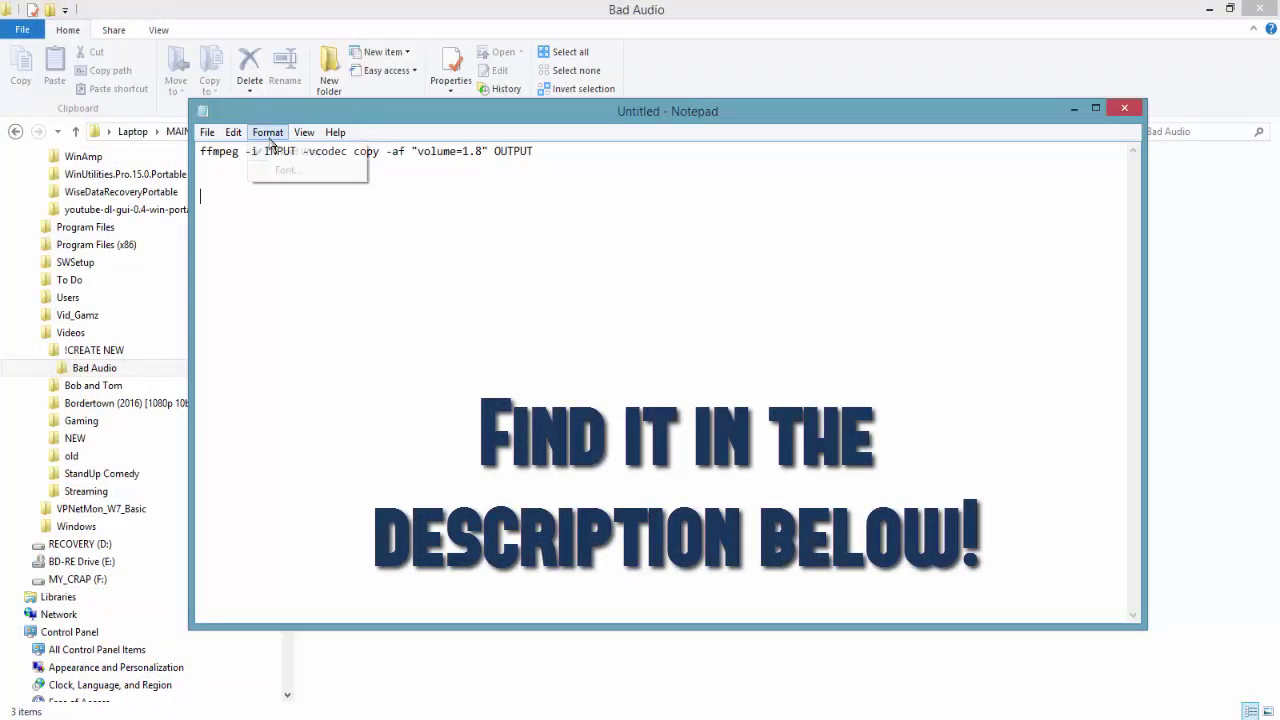
pyautogui.click(285, 170)
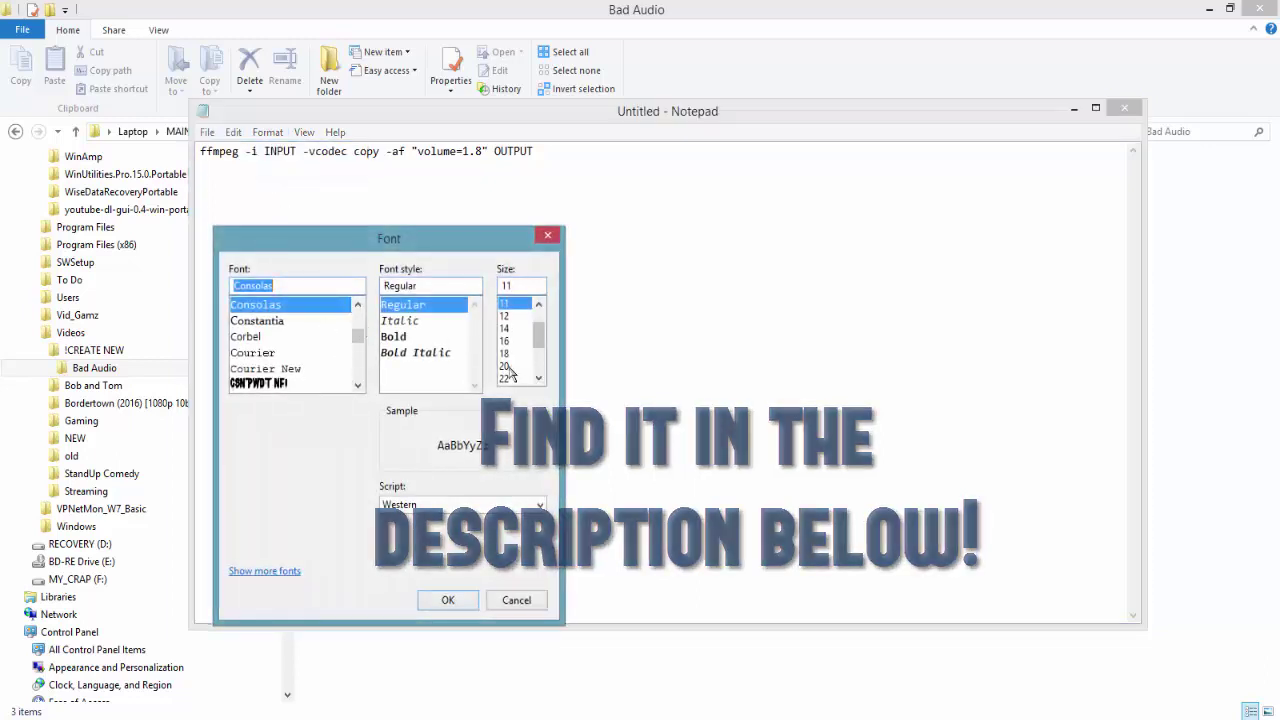
pyautogui.click(507, 367)
pyautogui.click(449, 601)
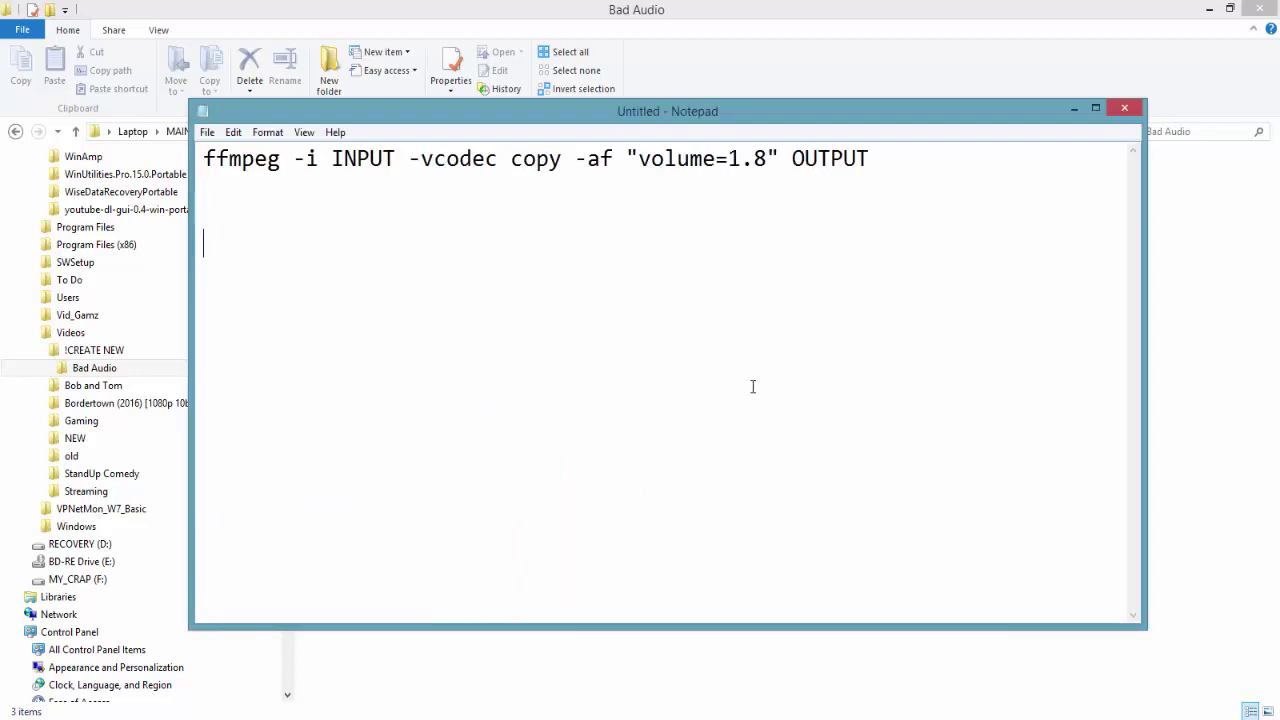
# Step: Set the volume factor in the ffmpeg command to .5
pyautogui.press('Return')
pyautogui.hotkey('ctrl', 'Home')
pyautogui.click(463, 160)
pyautogui.doubleClick(758, 158)
pyautogui.write('0')
pyautogui.press('Left')
pyautogui.press('Left')
pyautogui.press('BackSpace')
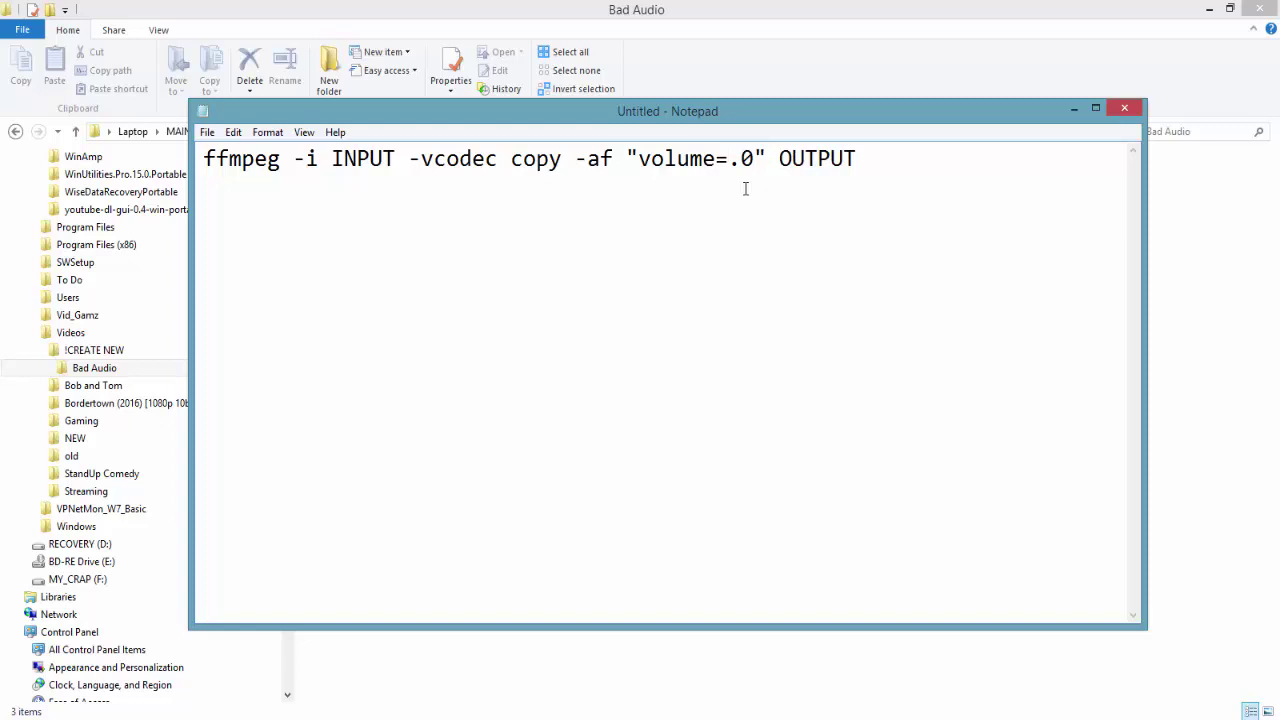
pyautogui.press('Right')
pyautogui.press('Delete')
pyautogui.write('5')
# Step: Raise the volume factor in the ffmpeg command to 1.5
pyautogui.press('Left')
pyautogui.press('Left')
pyautogui.write('1')
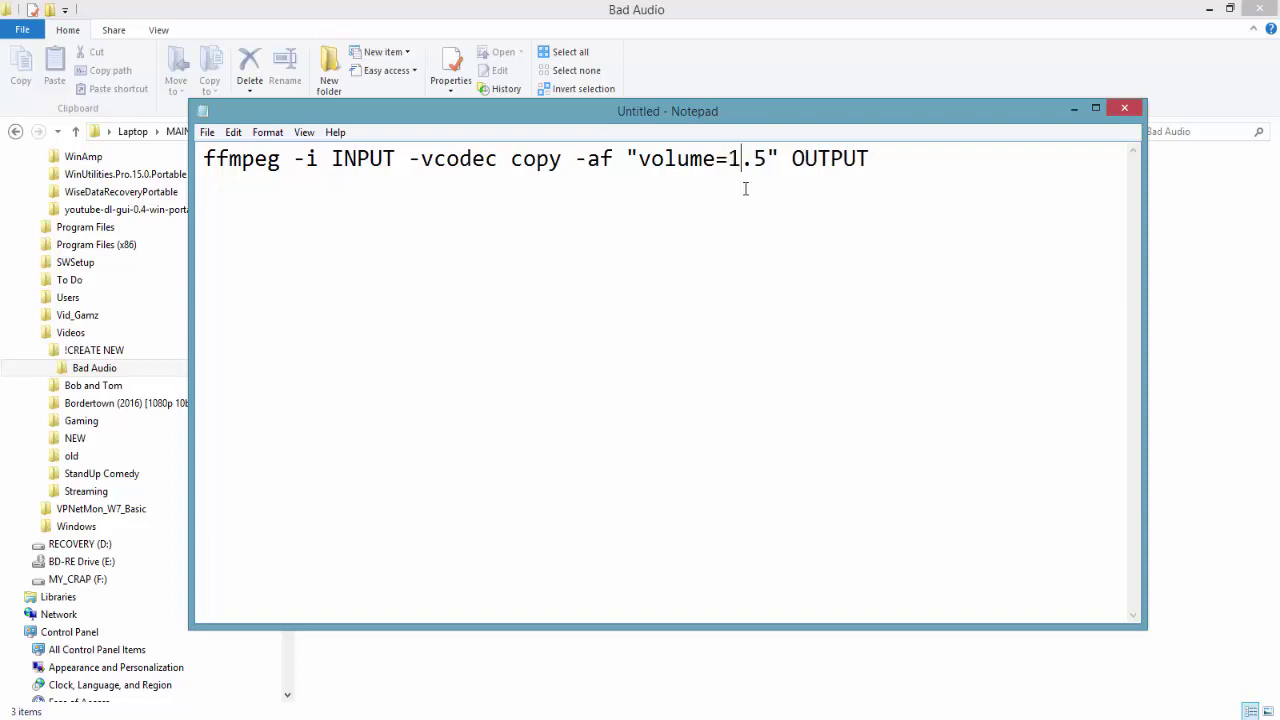
# Step: Set the volume factor in the ffmpeg command to 1.8 and select the OUTPUT placeholder
pyautogui.press('Right')
pyautogui.press('Delete')
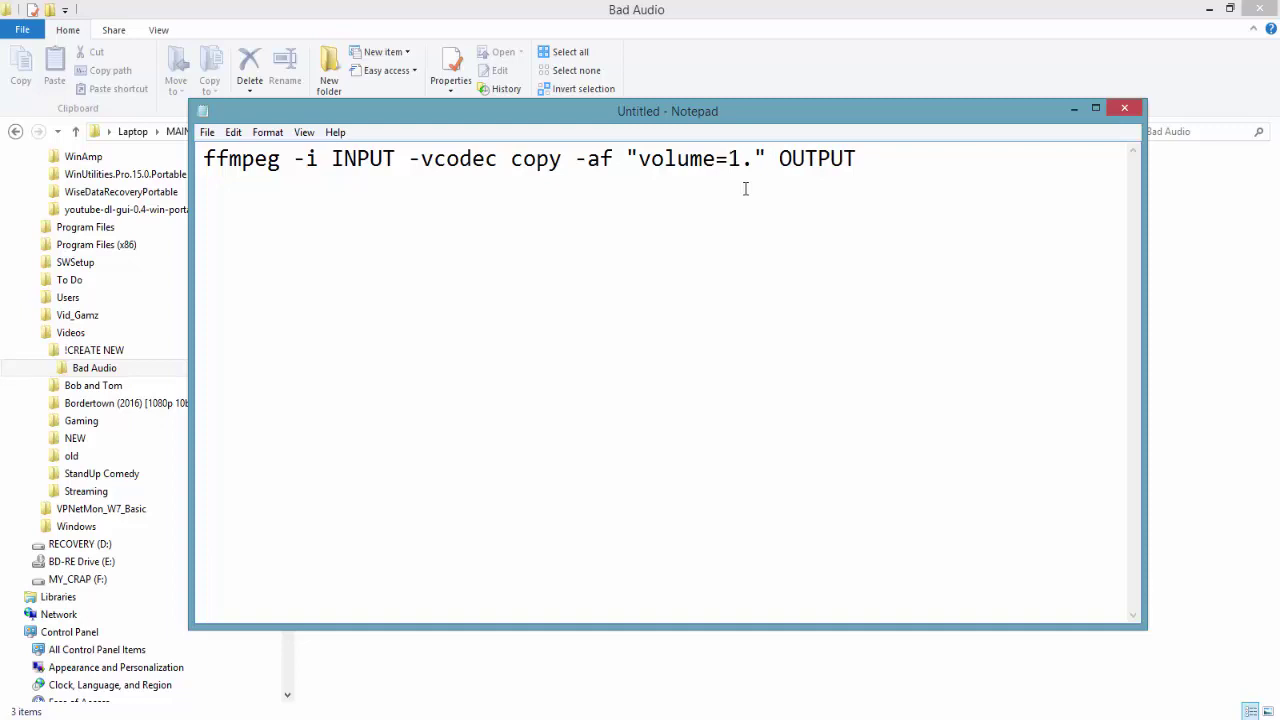
pyautogui.write('8')
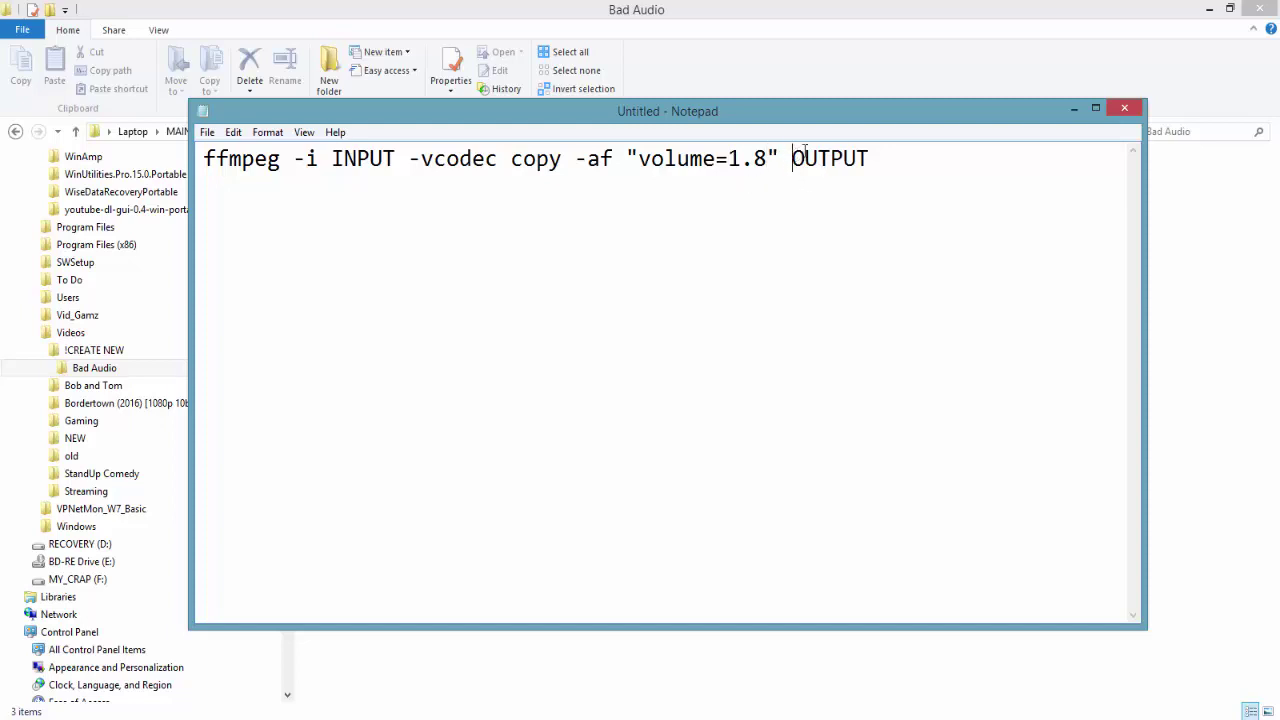
pyautogui.moveTo(793, 157); pyautogui.dragTo(874, 204)
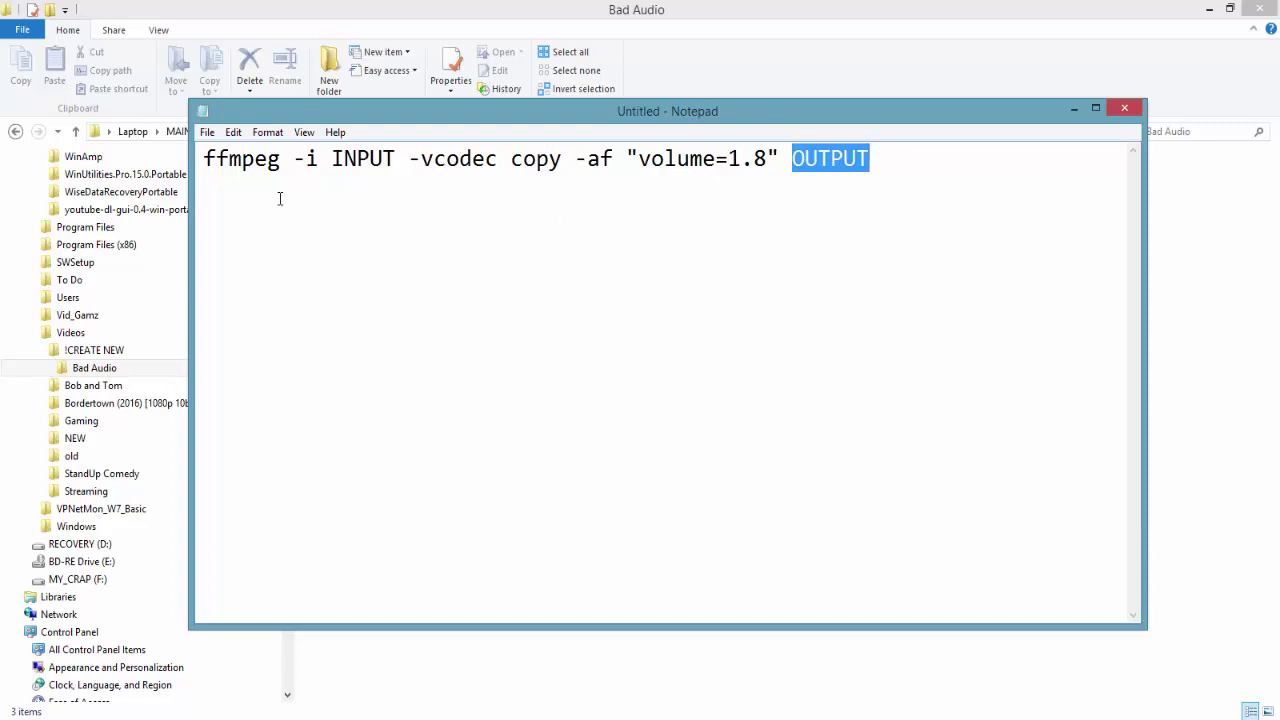
# Step: Paste the ffmpeg command with volume=.1 into a command window opened in the Bad Audio folder, and close it without running the command
pyautogui.moveTo(403, 116); pyautogui.dragTo(484, 306)
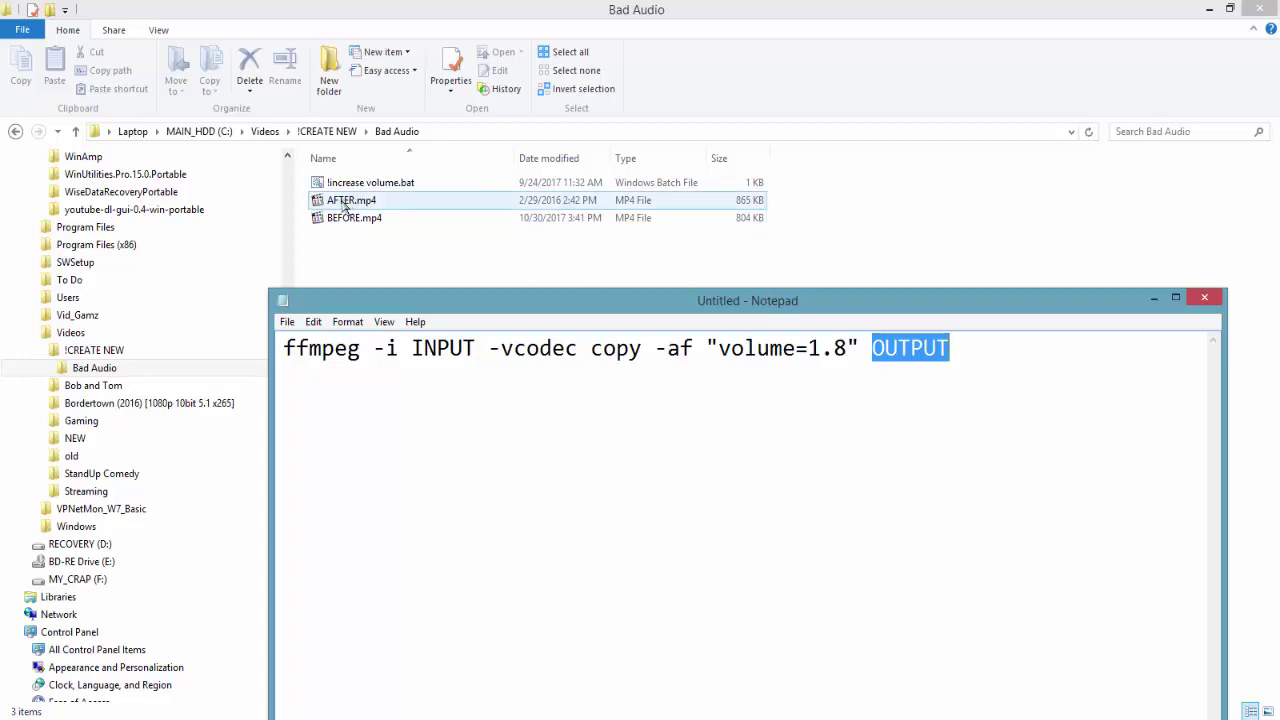
pyautogui.click(410, 256)
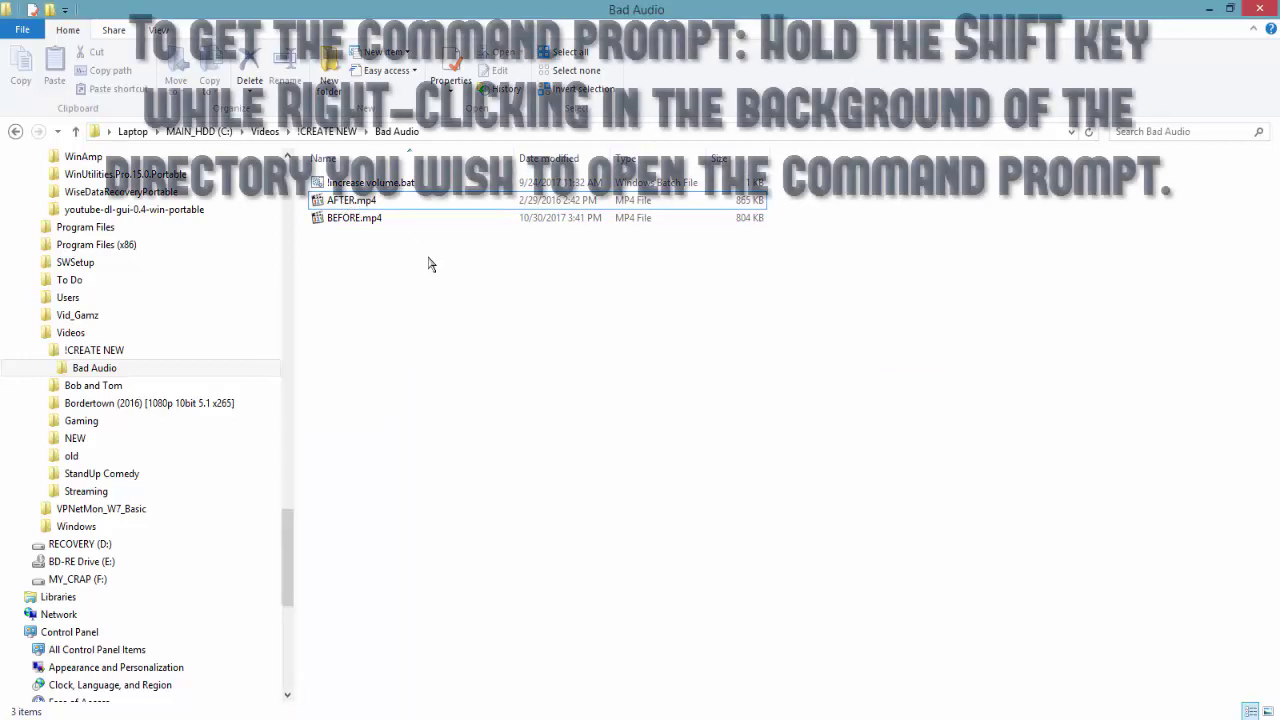
pyautogui.keyDown('shift'); pyautogui.rightClick(455, 270); pyautogui.keyUp('shift')
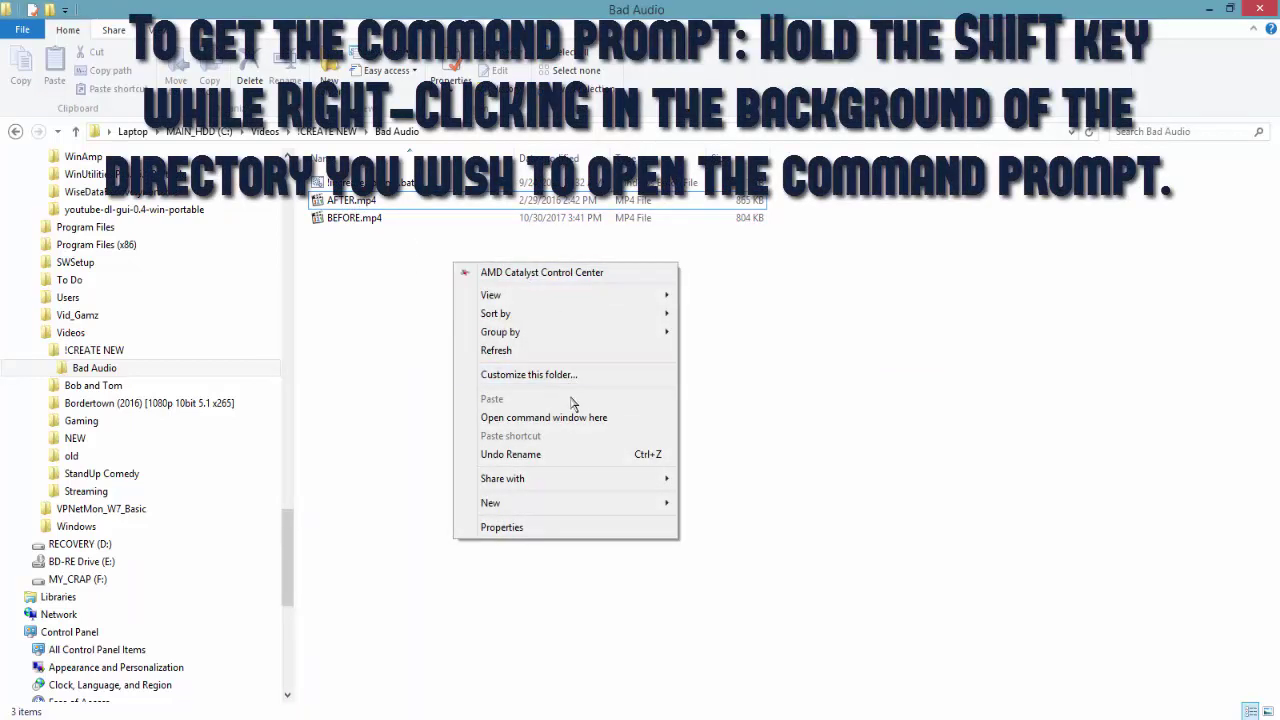
pyautogui.click(575, 416)
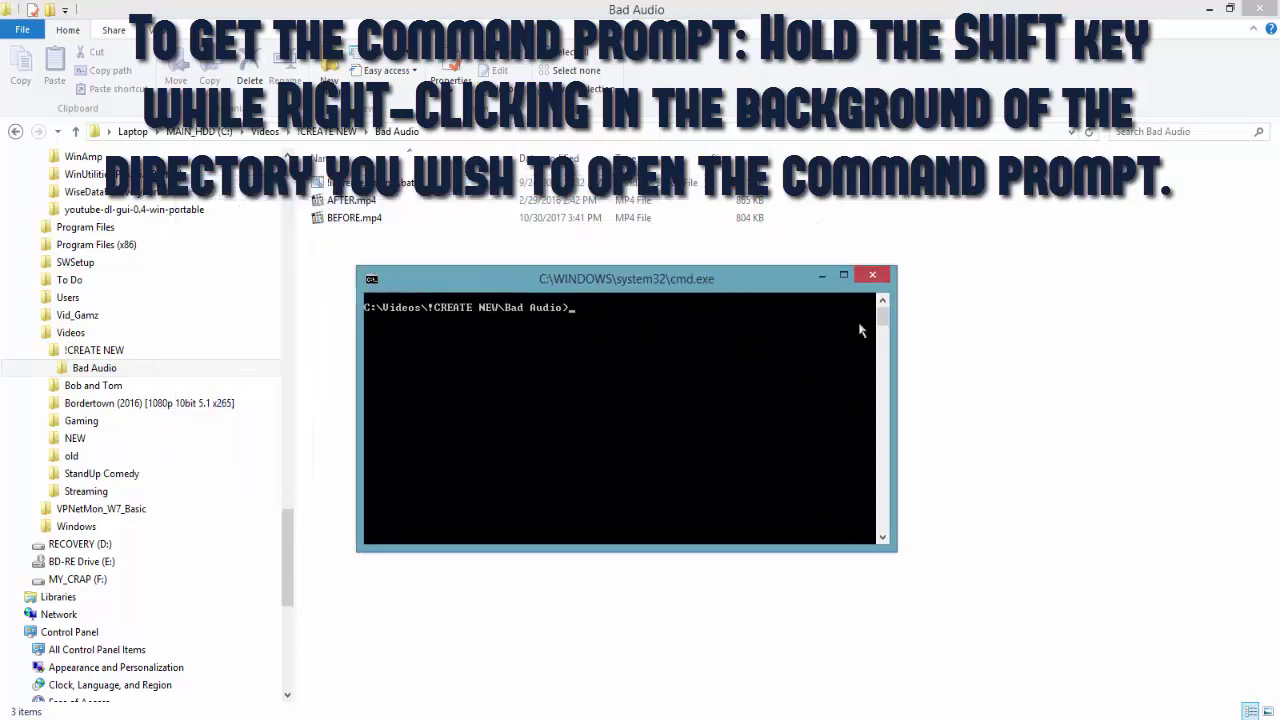
pyautogui.rightClick(618, 320)
pyautogui.click(655, 366)
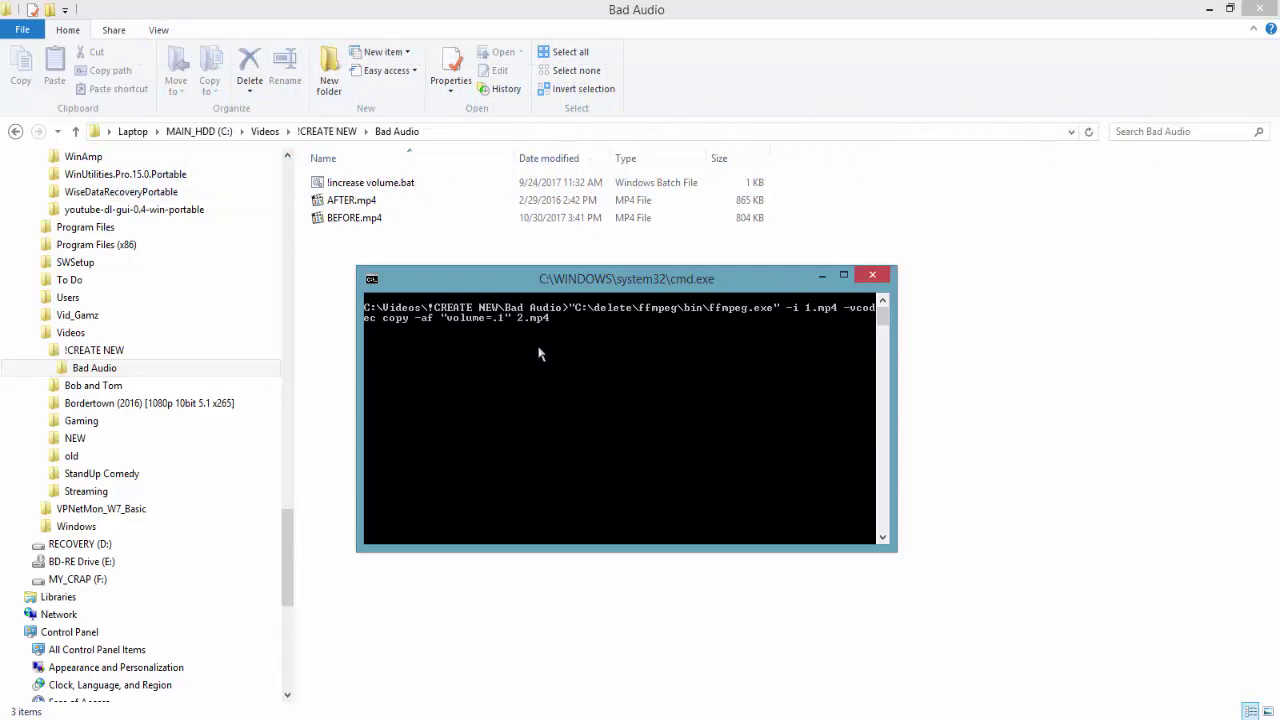
pyautogui.click(862, 278)
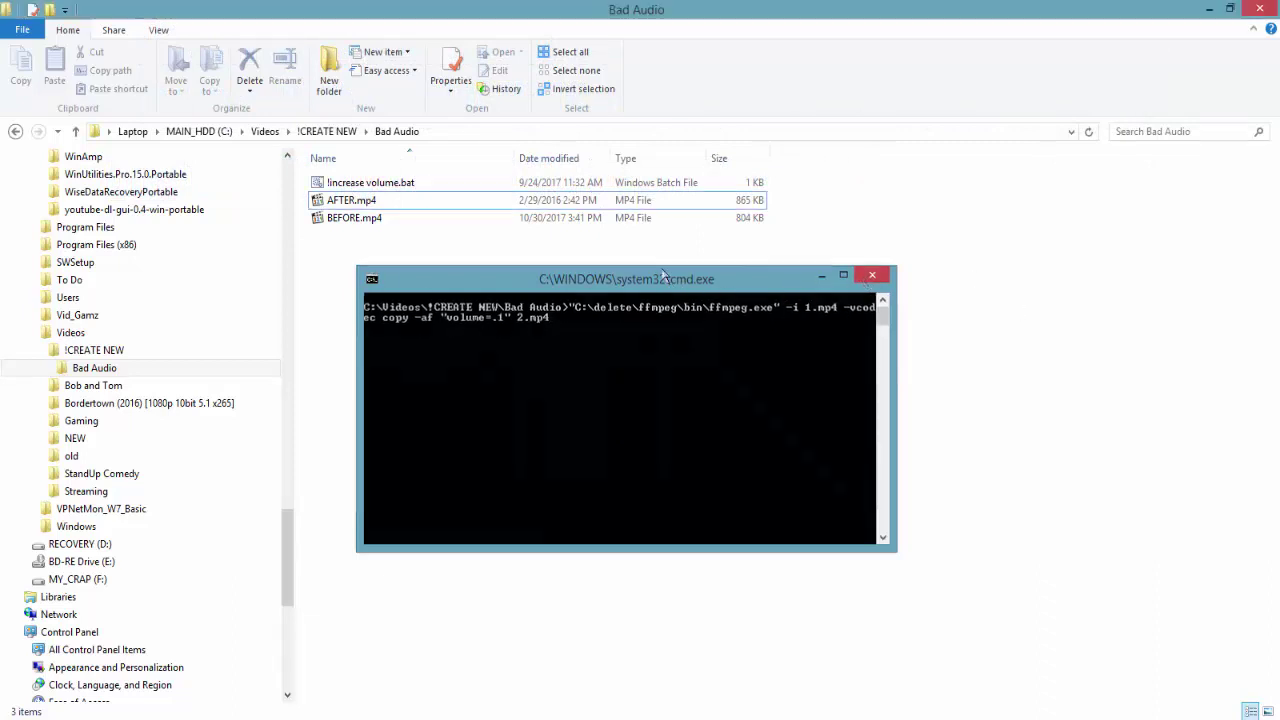
# Step: Play BEFORE.mp4 and AFTER.mp4 from the Bad Audio folder to compare their loudness
pyautogui.click(400, 184)
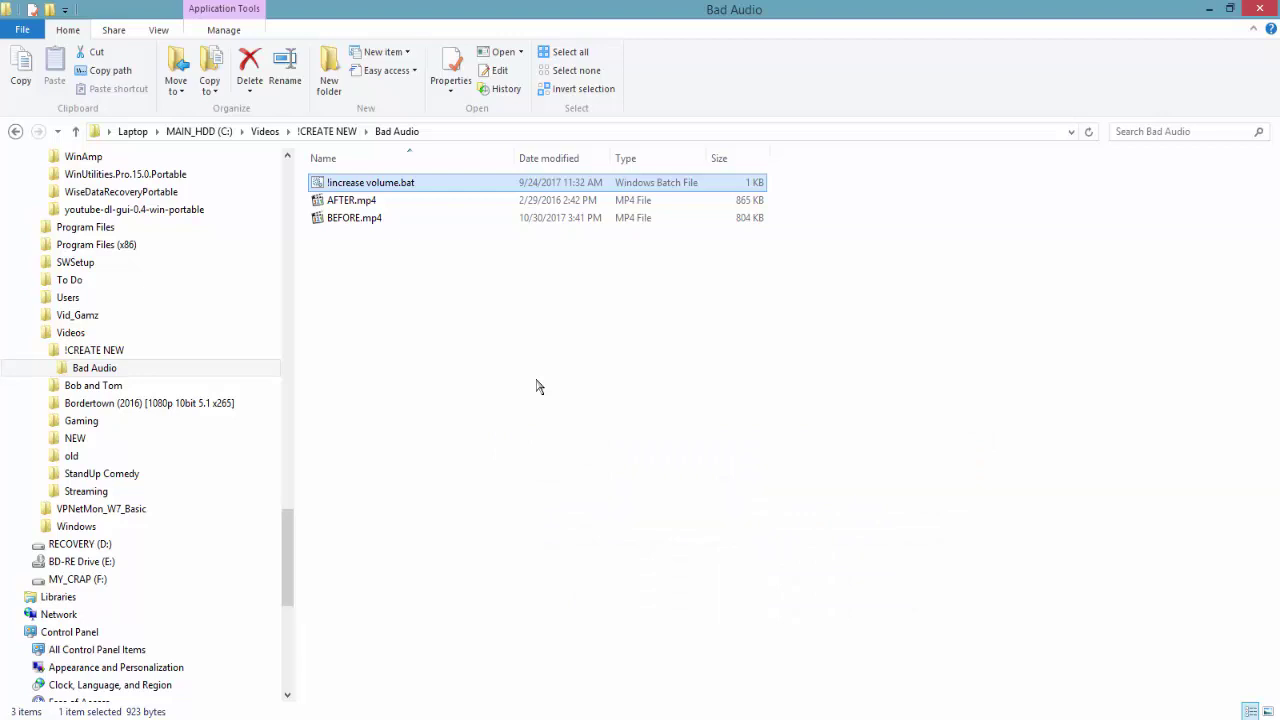
pyautogui.click(366, 225)
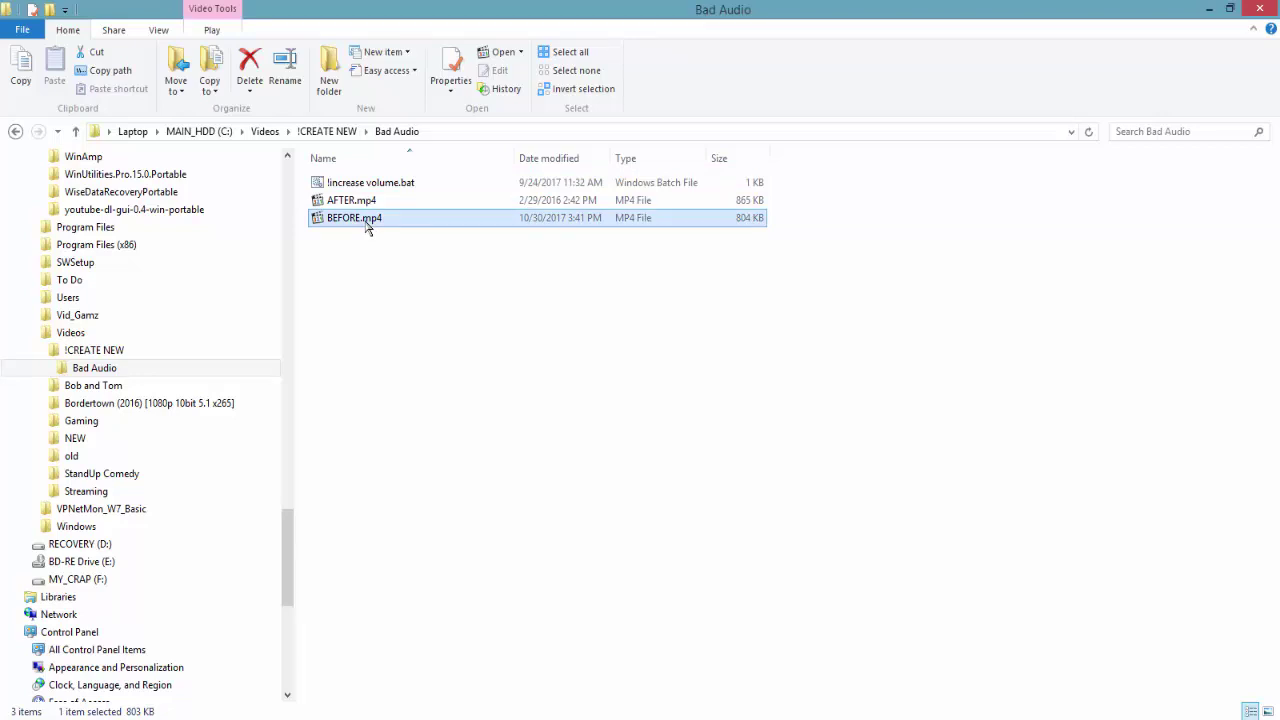
pyautogui.doubleClick(366, 225)
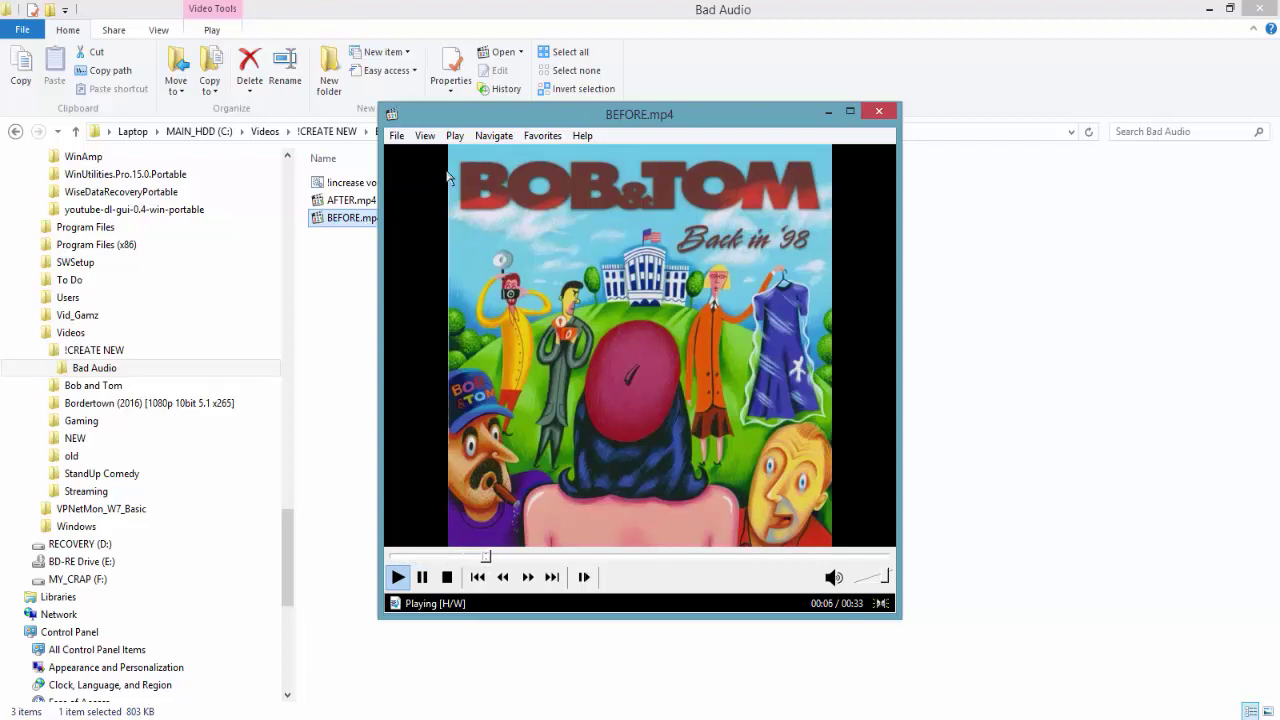
pyautogui.click(879, 114)
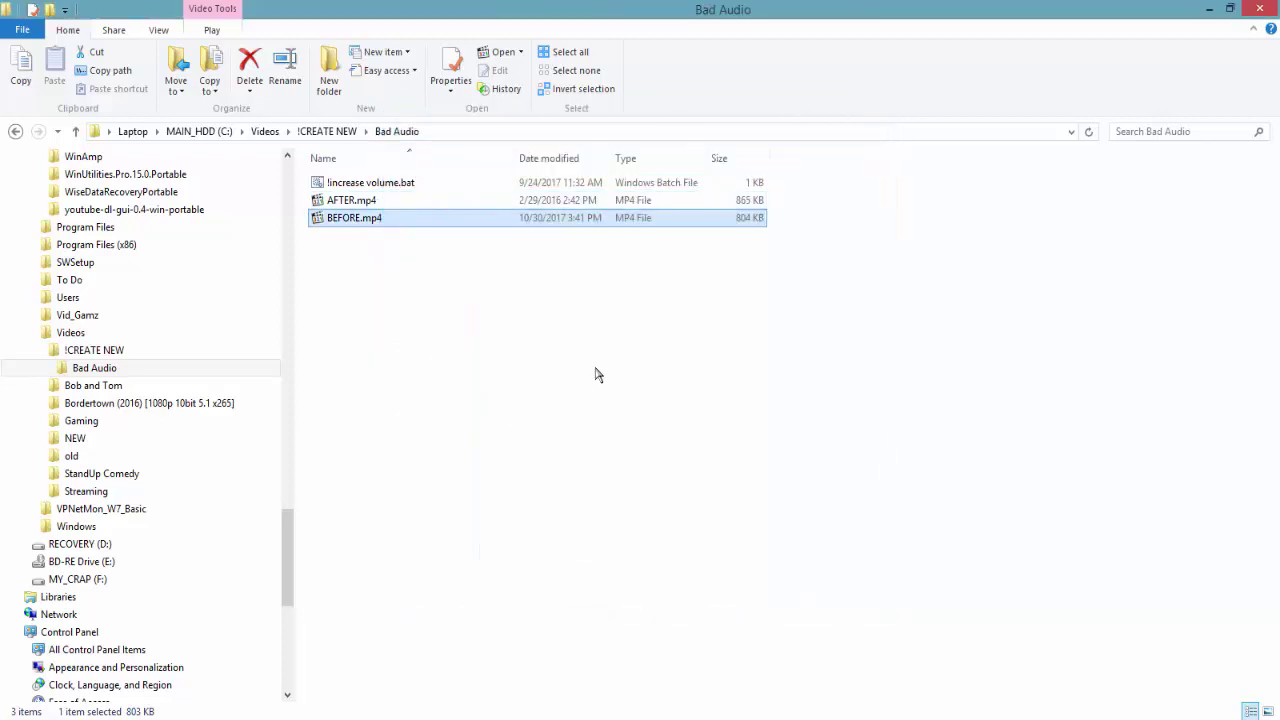
pyautogui.click(358, 203)
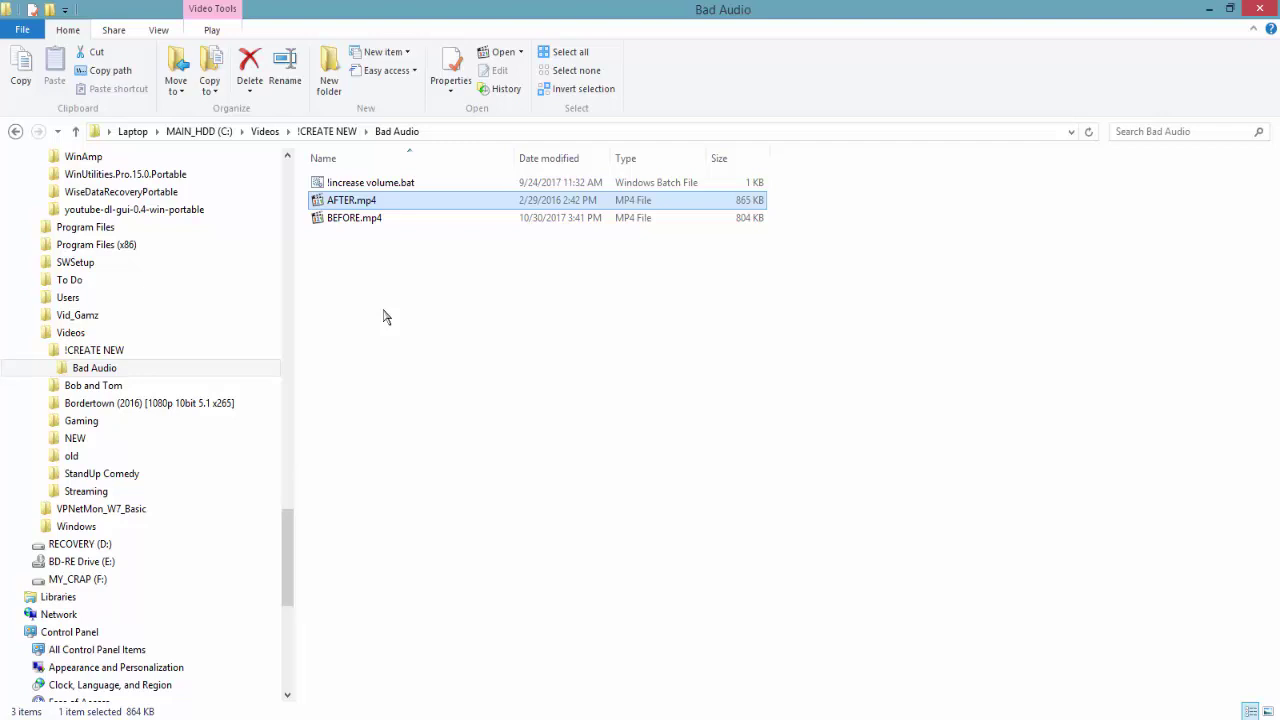
pyautogui.press('Return')
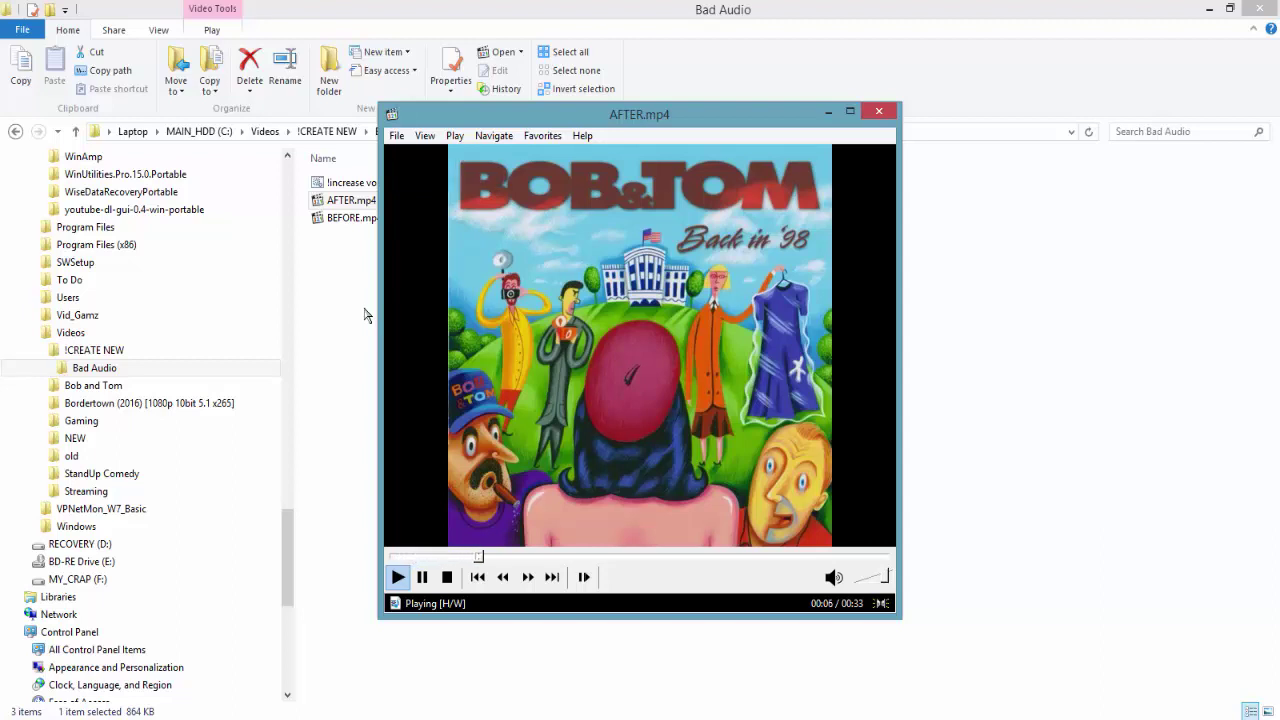
pyautogui.click(879, 113)
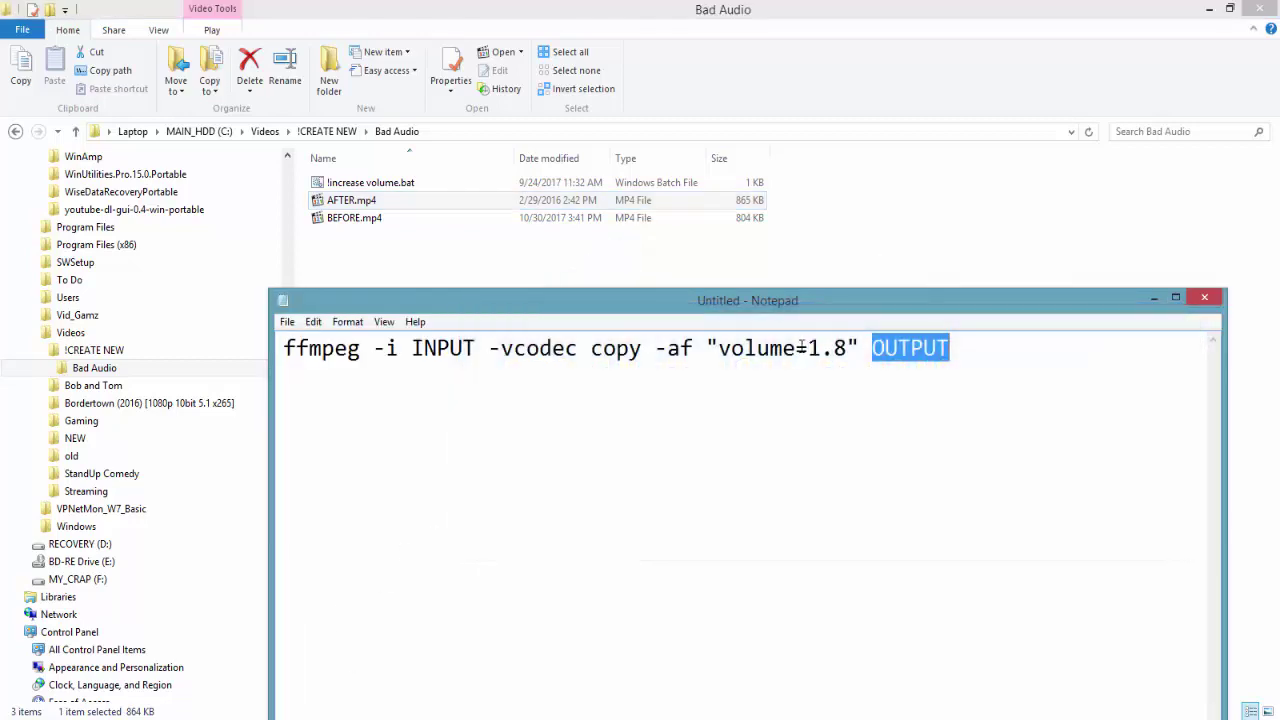
# Step: Change the volume factor in the Notepad ffmpeg command to 18.8
pyautogui.click(850, 348)
pyautogui.moveTo(847, 348); pyautogui.dragTo(833, 348)
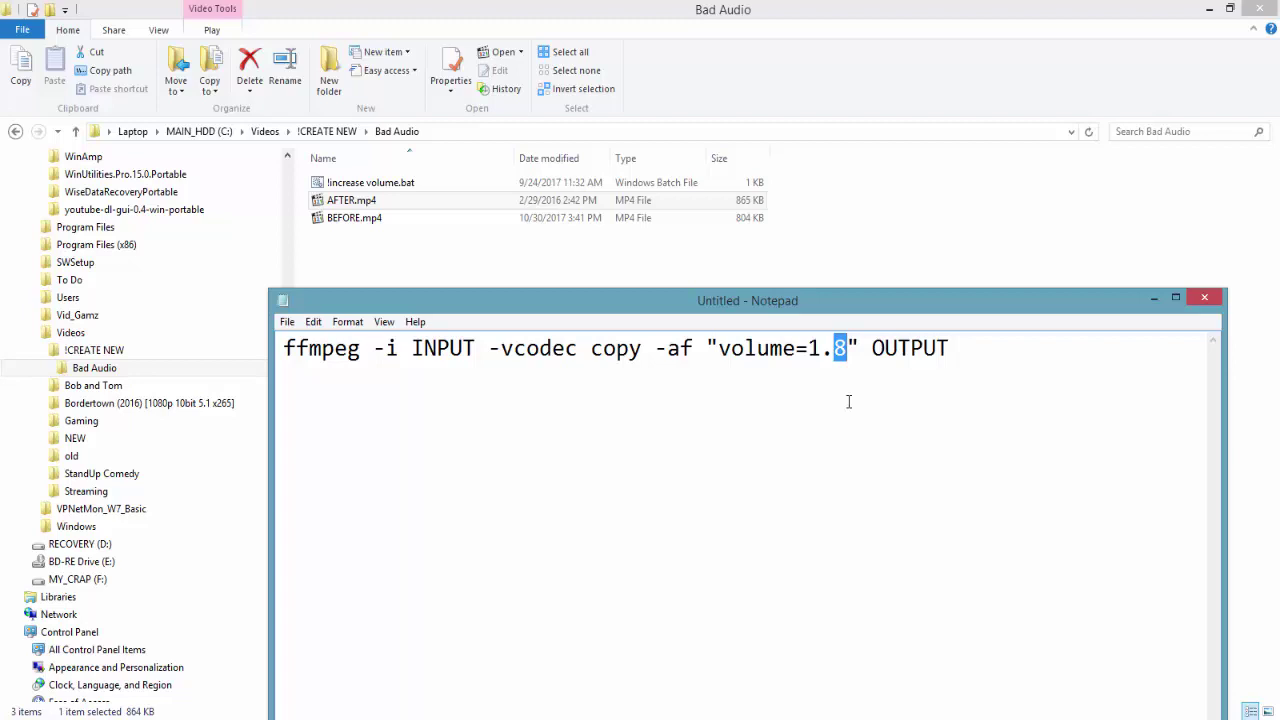
pyautogui.click(819, 347)
pyautogui.write('8')
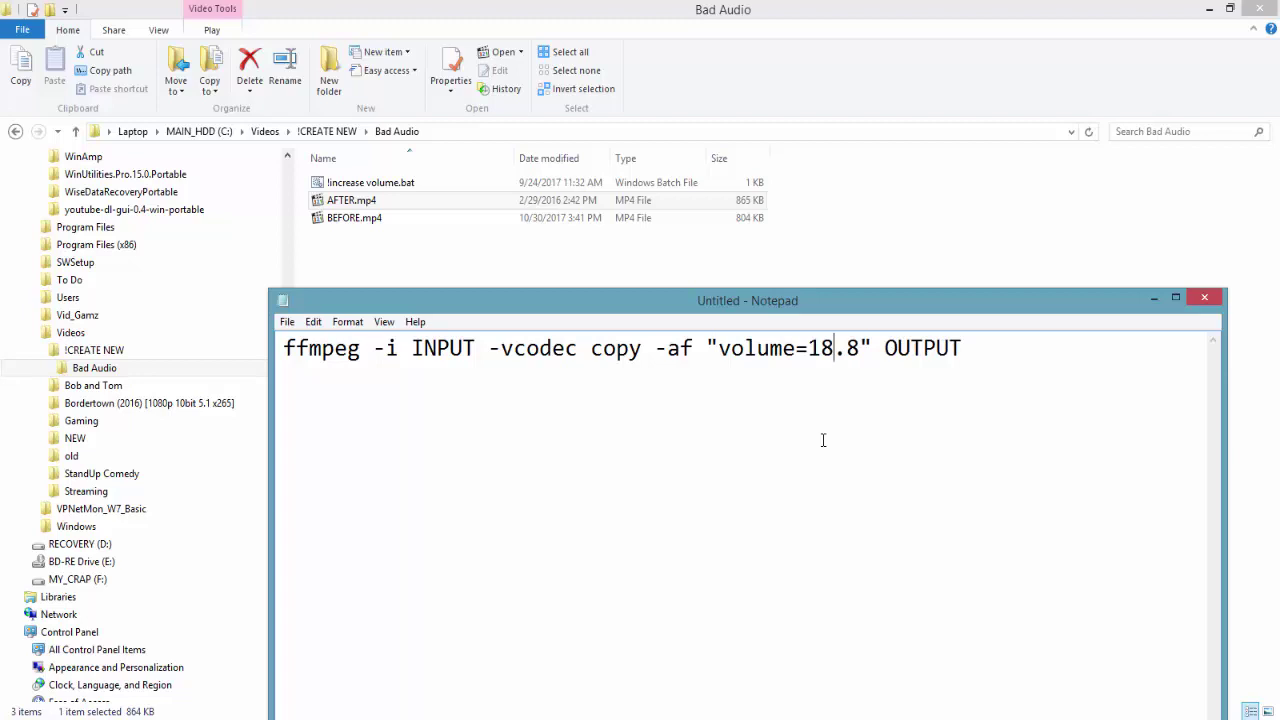